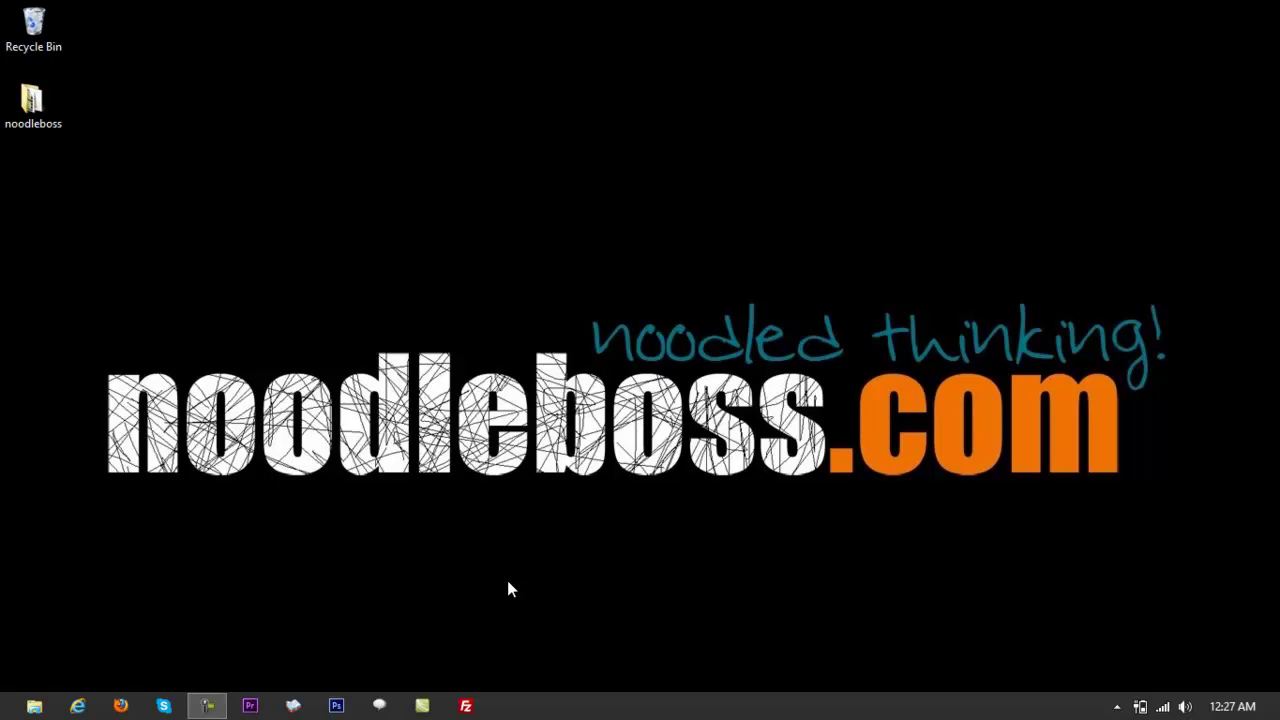
# Launch Adobe Audition CS6 from the Windows 8 Start screen.
pyautogui.click(15, 705)
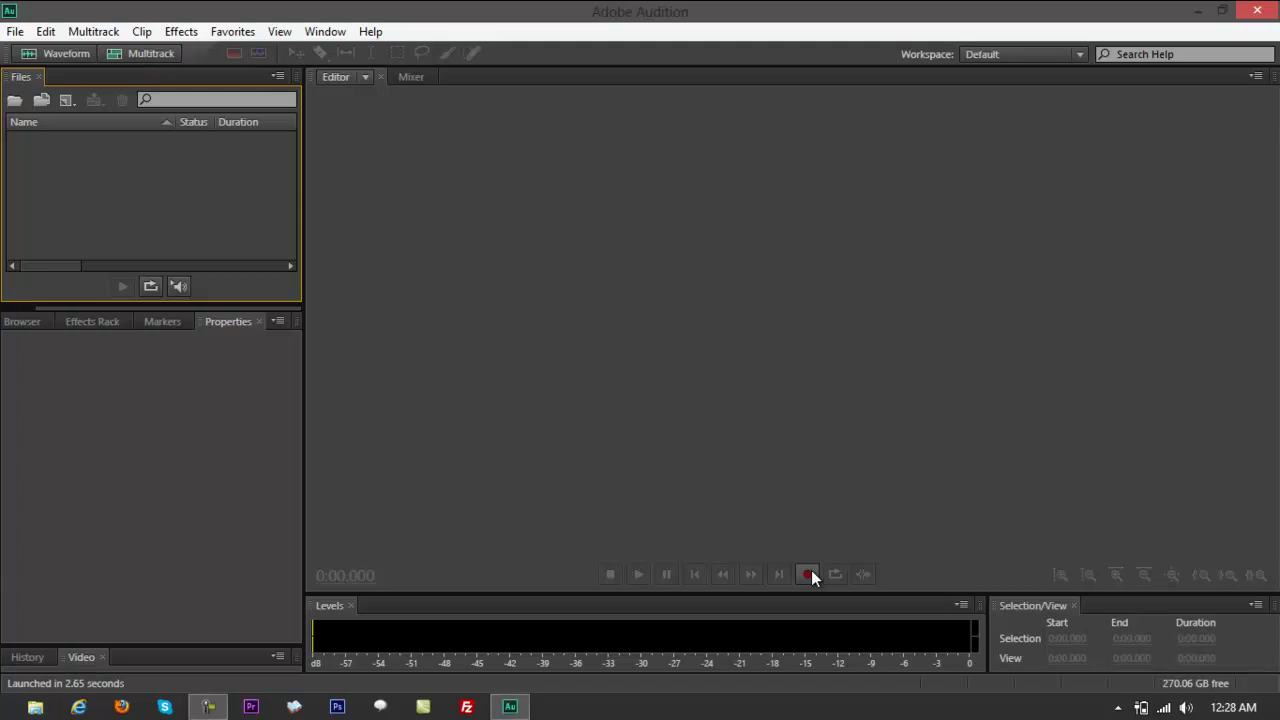
# Record a short stereo clip into a new file named testrec, then set the playhead at 3.35 seconds.
pyautogui.click(809, 574)
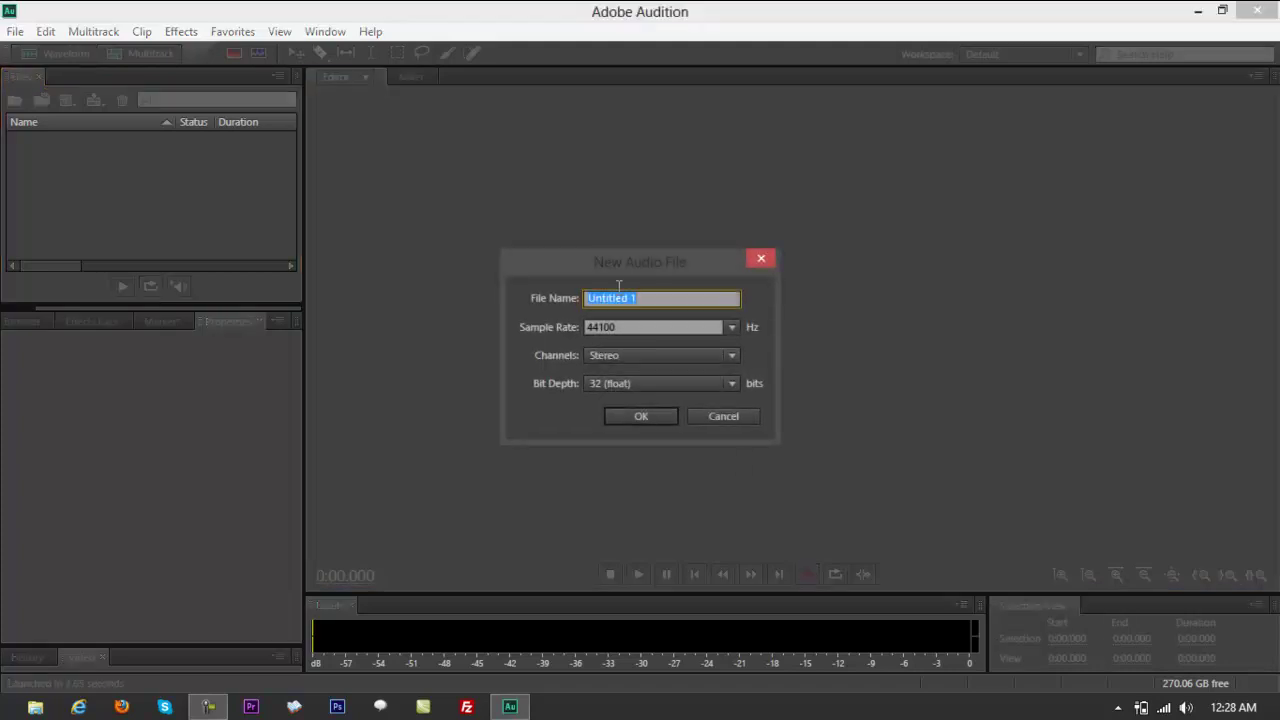
pyautogui.write('testrec')
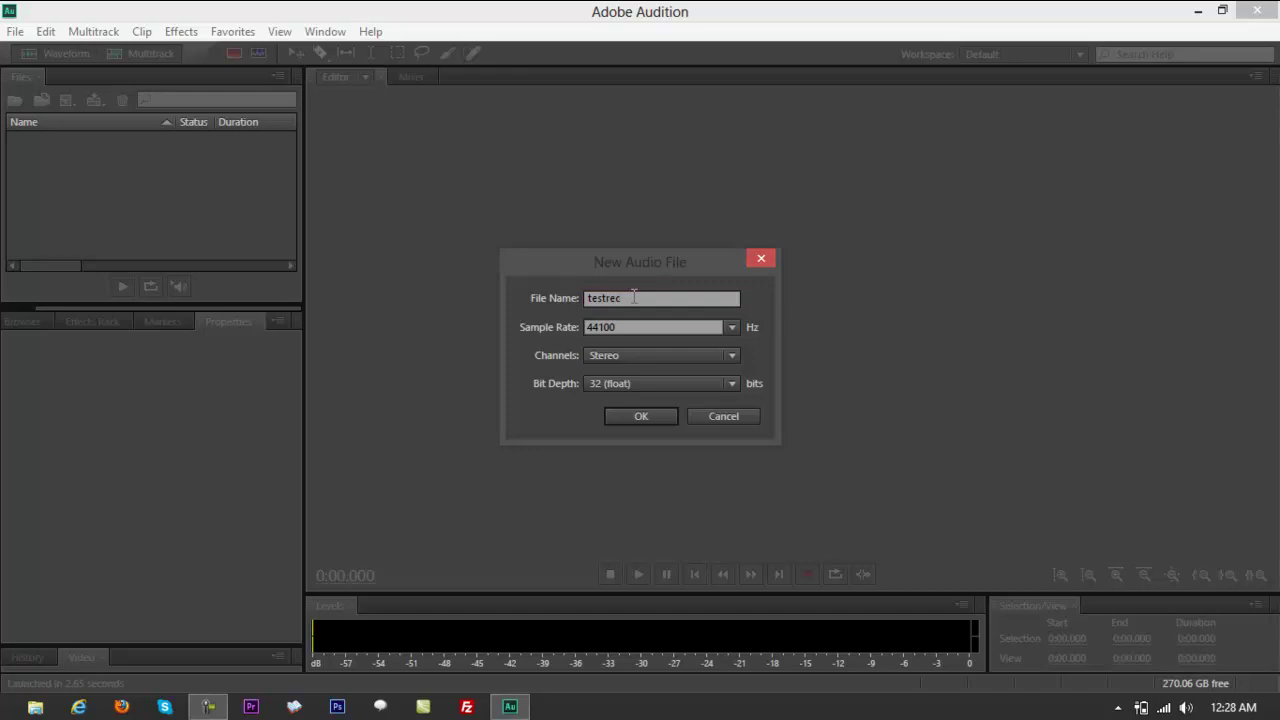
pyautogui.click(617, 413)
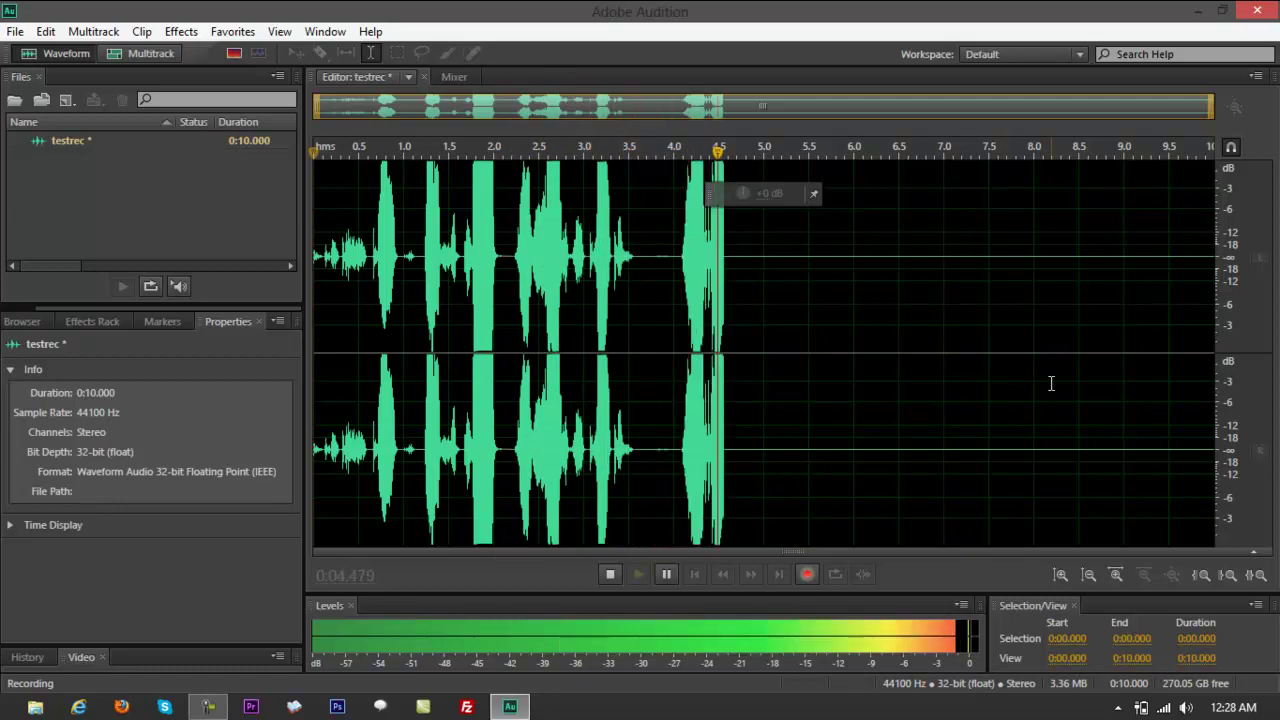
pyautogui.press('space')
pyautogui.click(542, 314)
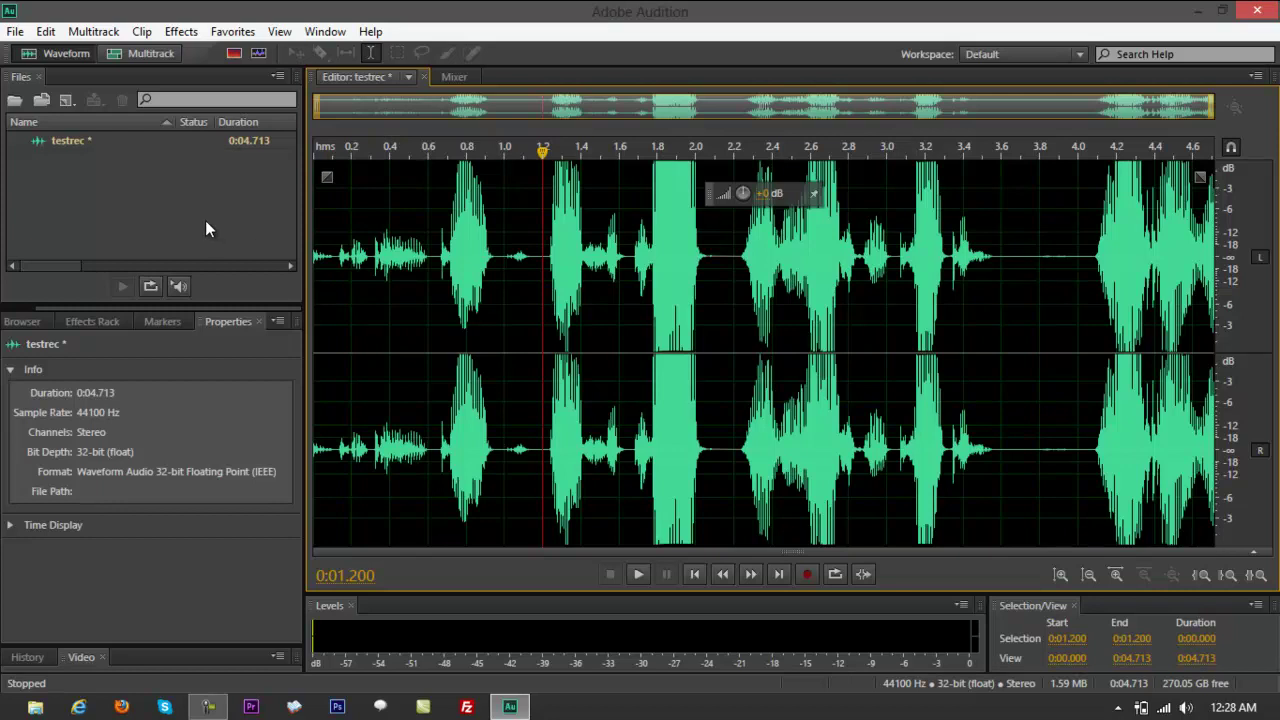
pyautogui.click(954, 373)
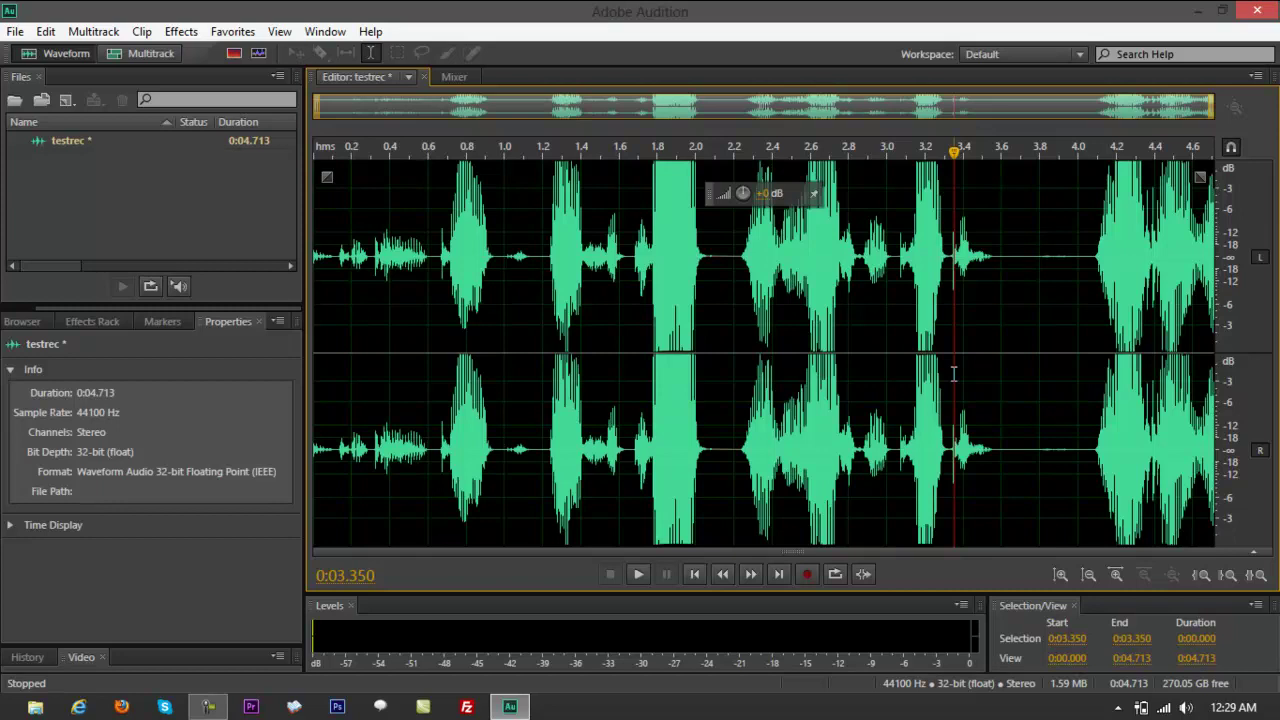
# Select and delete all the recorded audio so testrec is empty.
pyautogui.hotkey('ctrl', 'a')
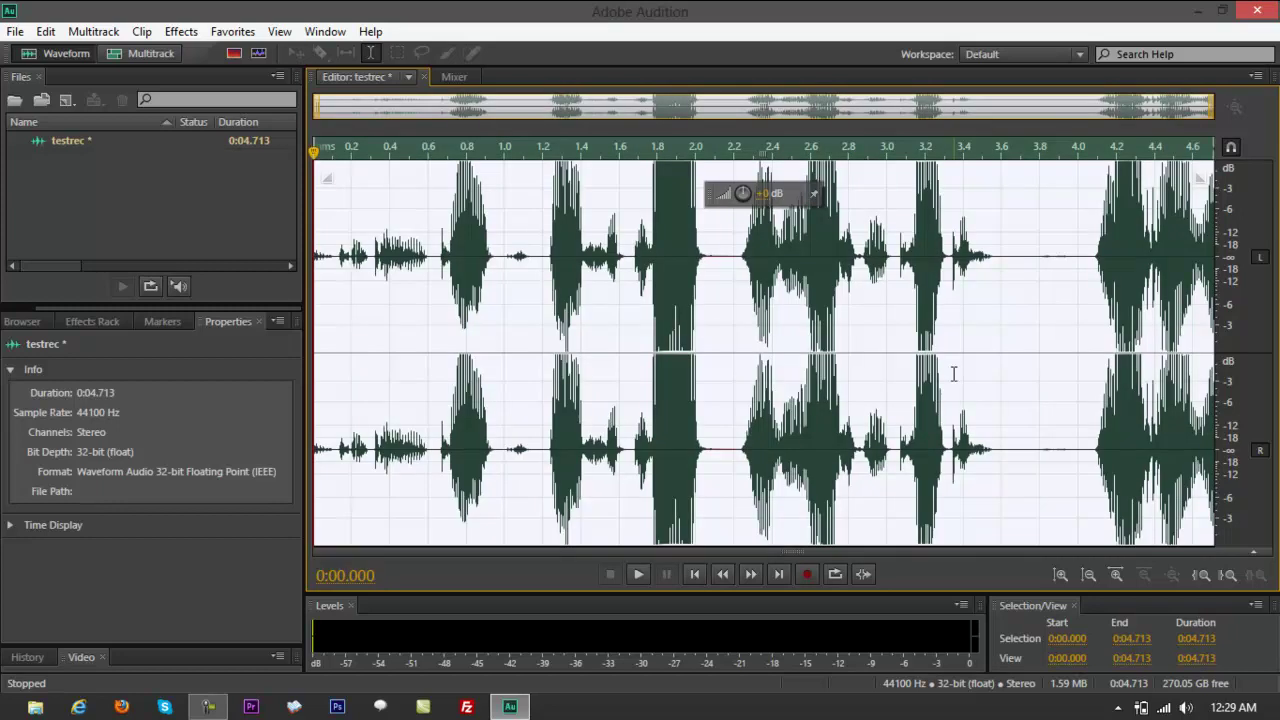
pyautogui.press('Delete')
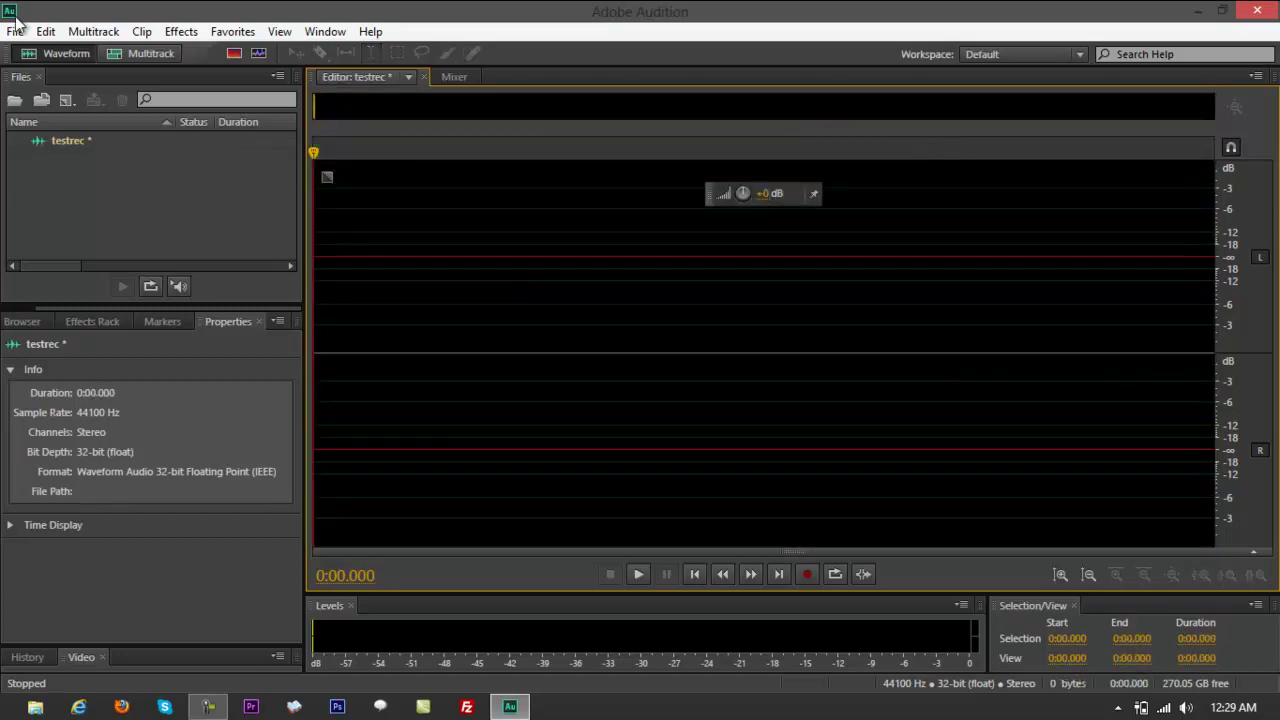
pyautogui.click(42, 32)
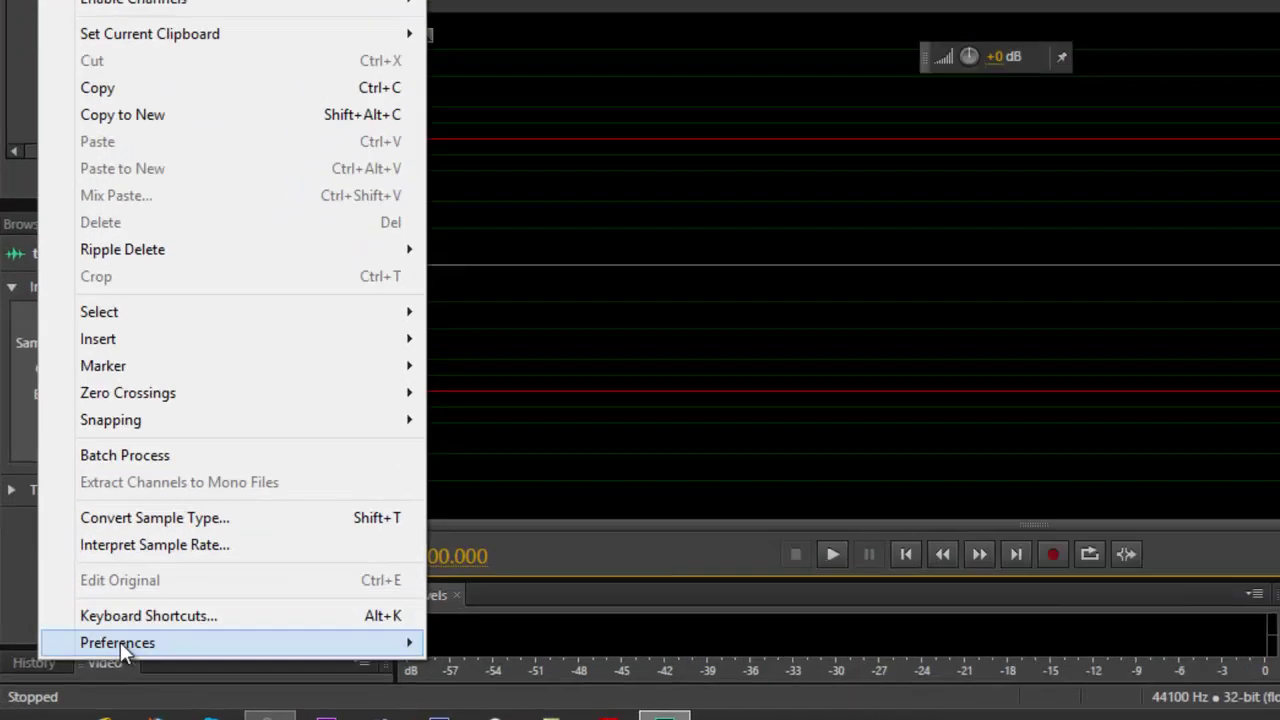
pyautogui.moveTo(92, 641)
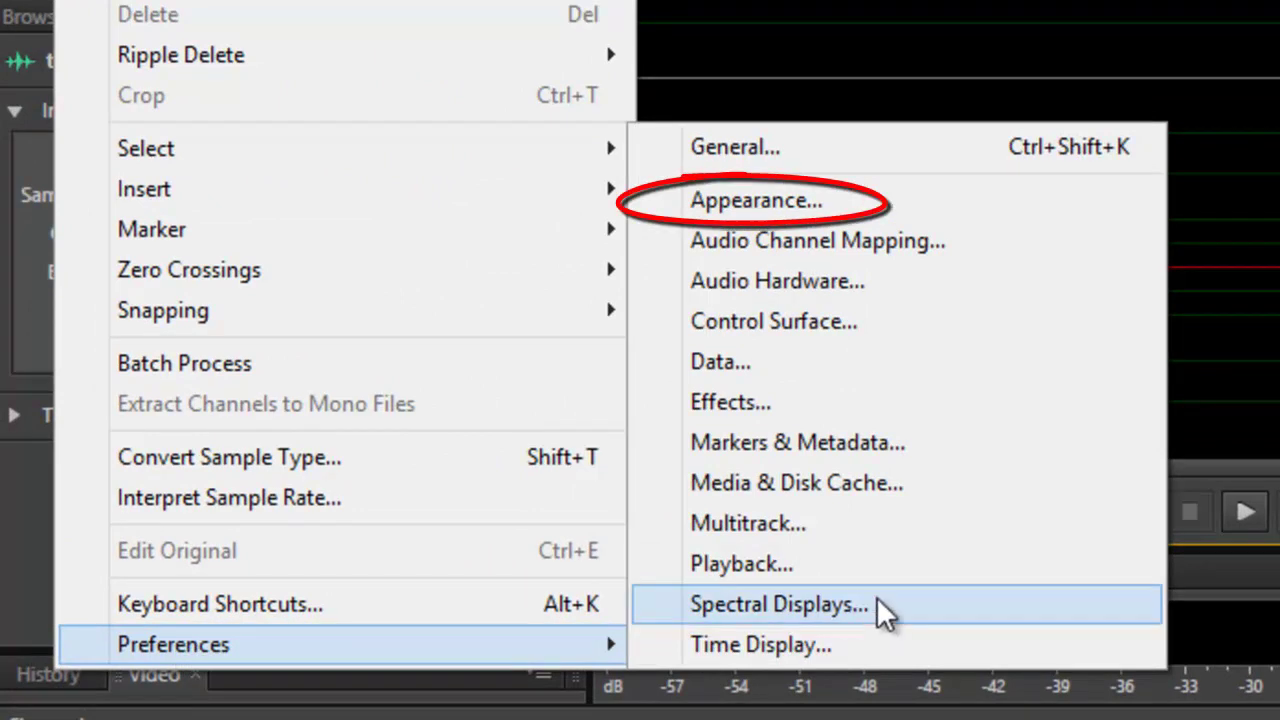
pyautogui.click(830, 203)
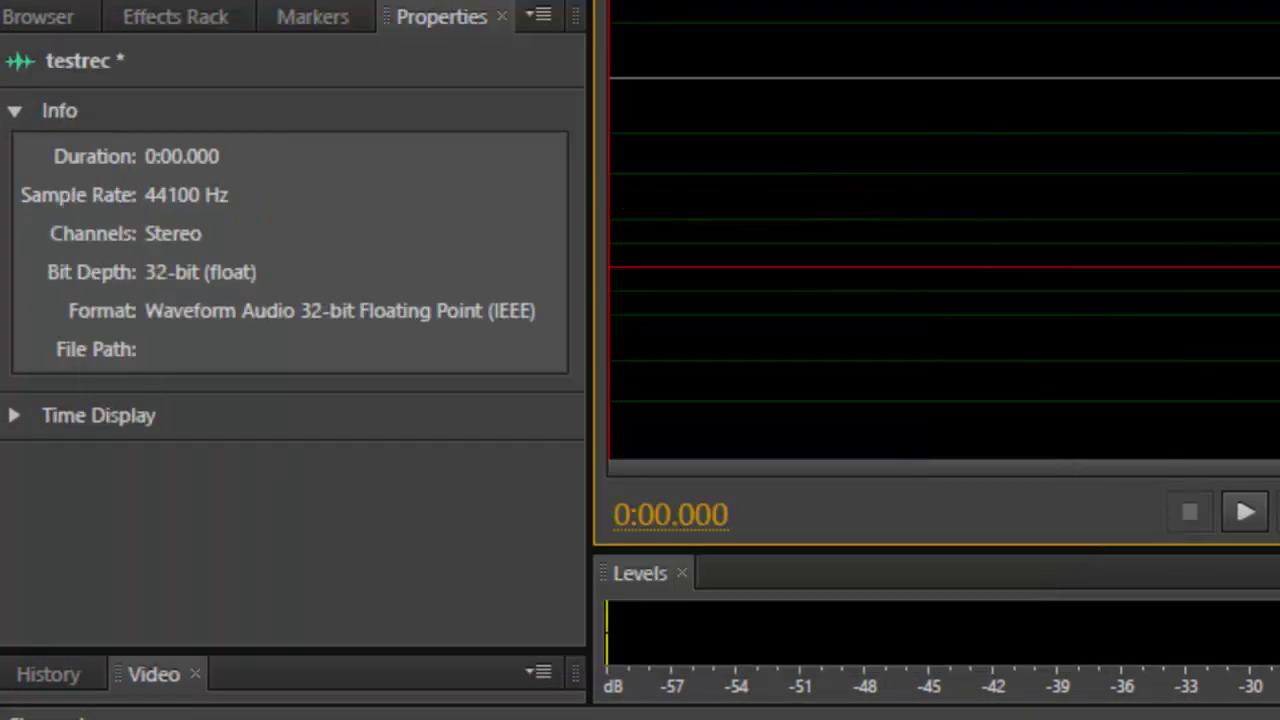
# Open Edit > Preferences > Appearance and move the dialog to the left.
pyautogui.hotkey('alt', 'e')
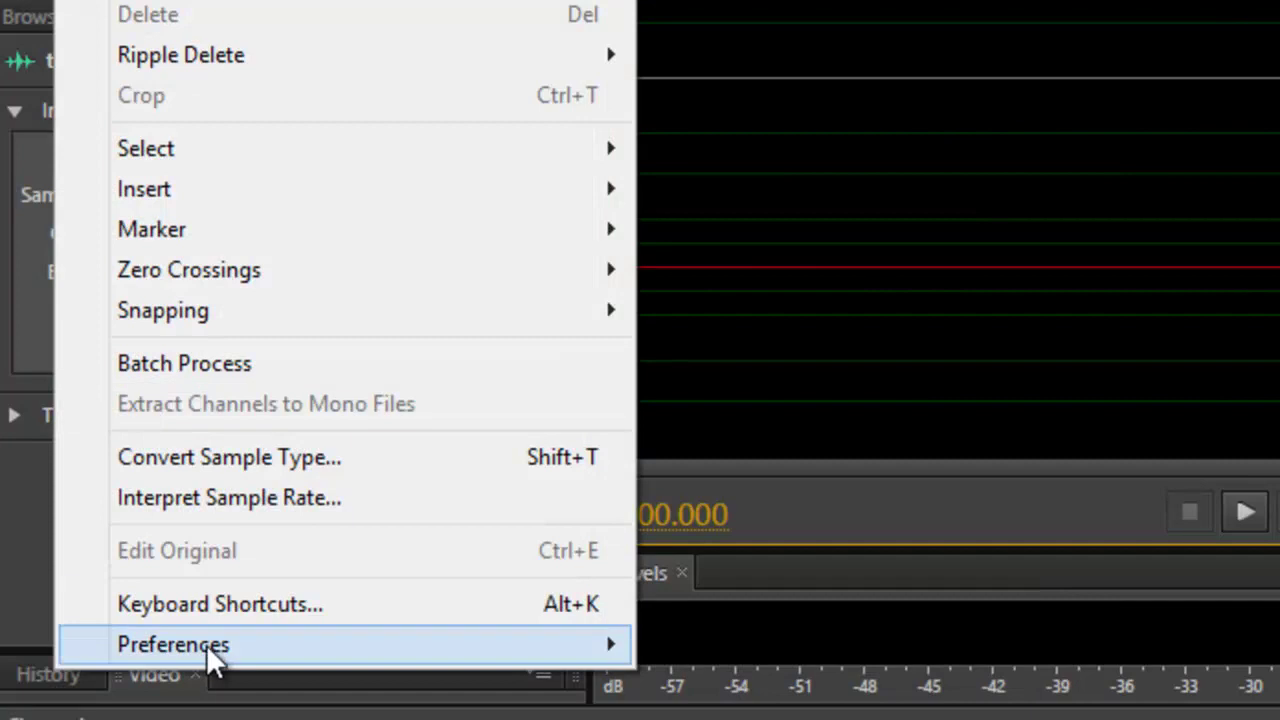
pyautogui.moveTo(206, 644)
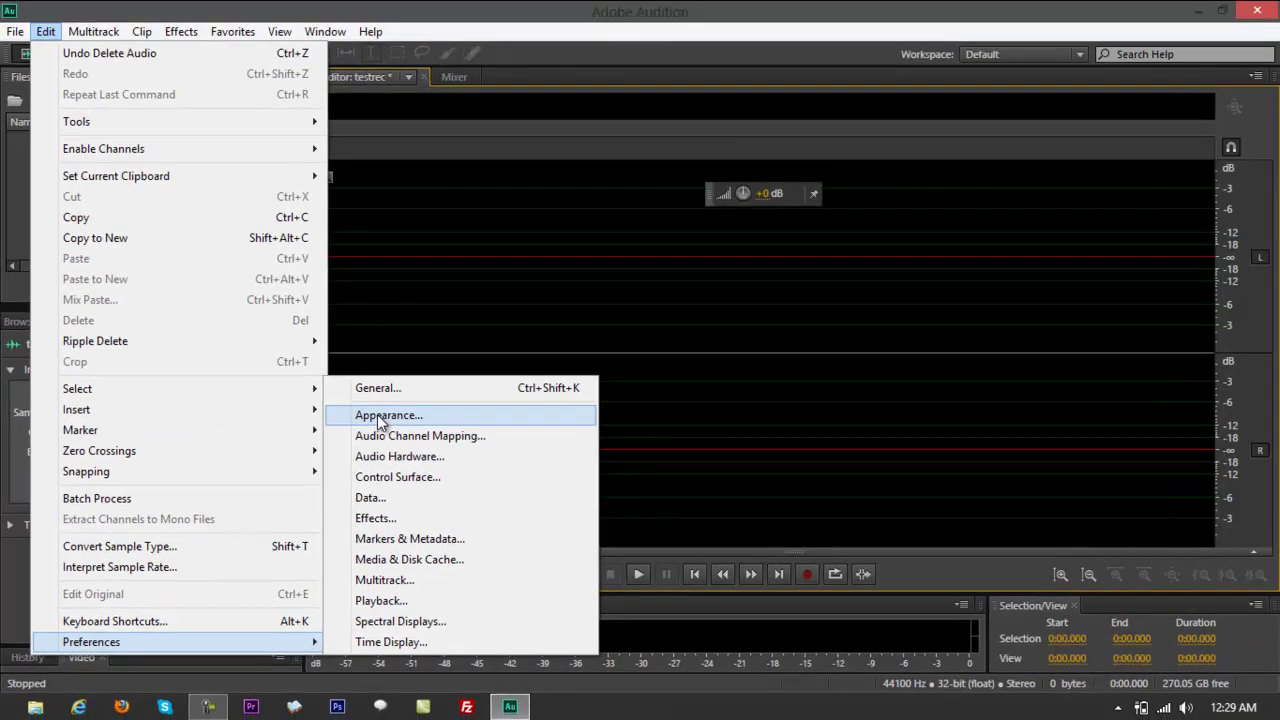
pyautogui.click(379, 417)
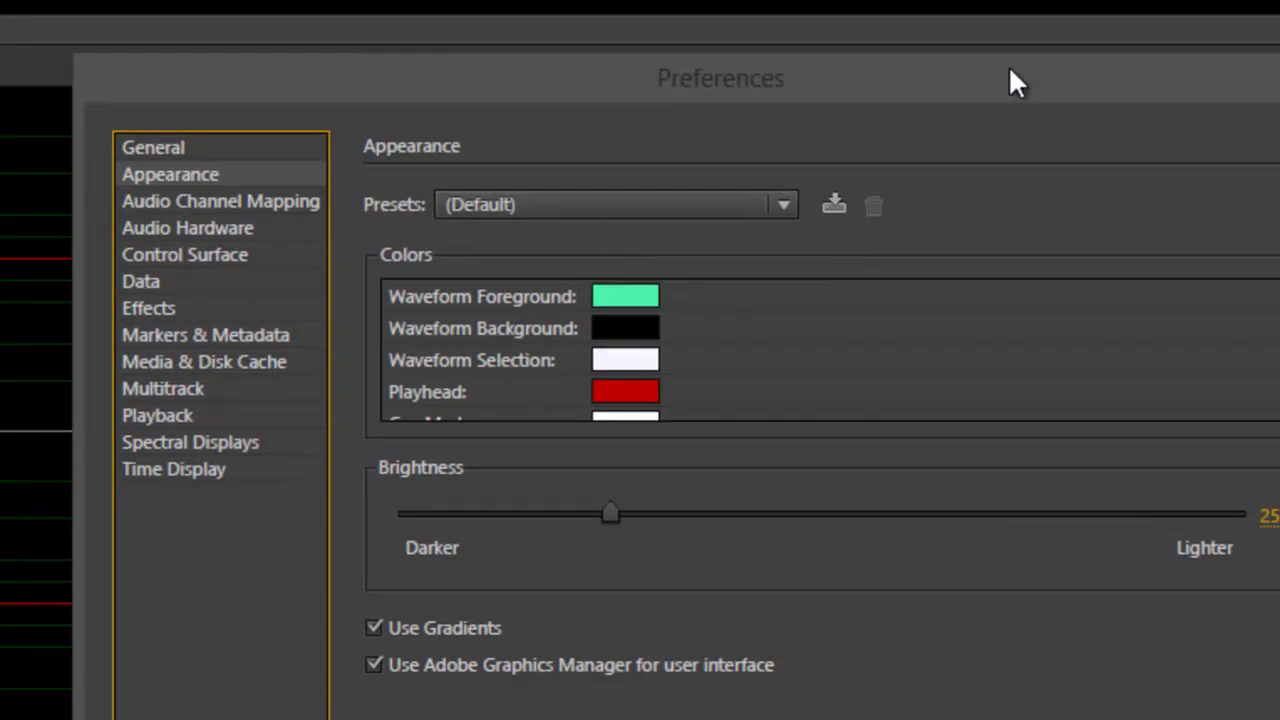
pyautogui.moveTo(1022, 72); pyautogui.dragTo(621, 60)
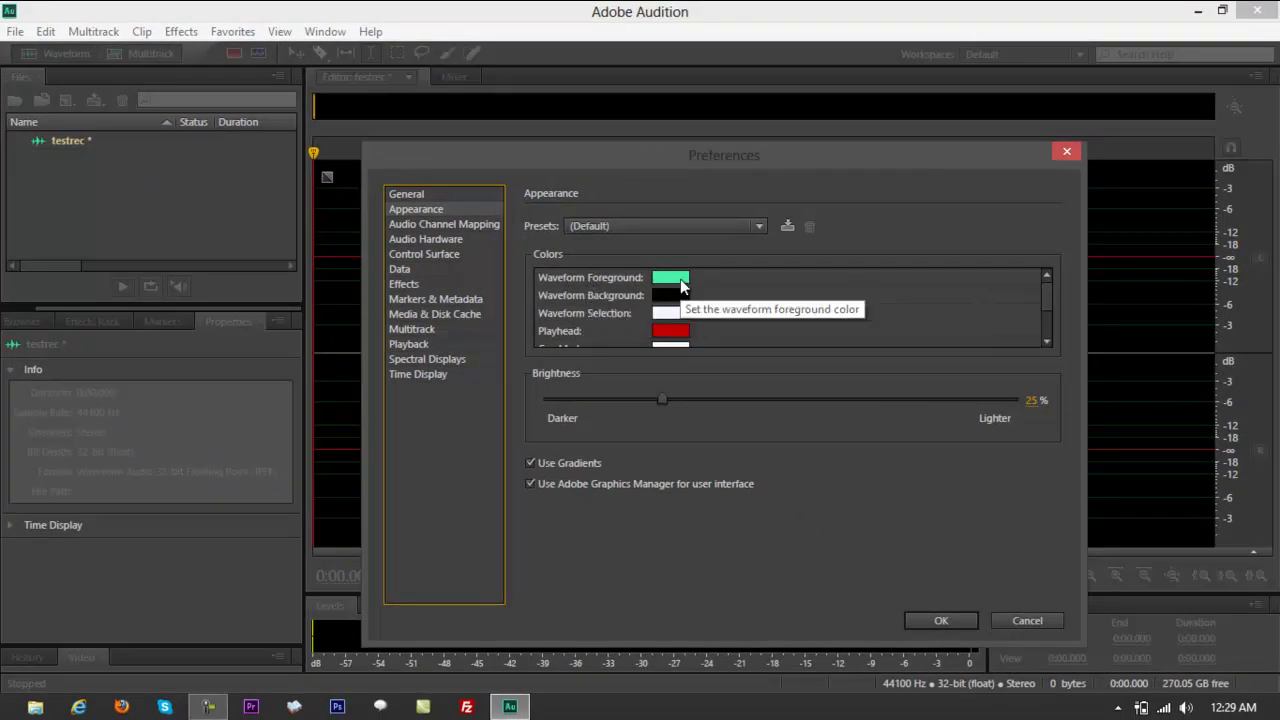
# Close Preferences and record a new 1.67-second take into testrec, playhead at 1.02 seconds.
pyautogui.click(1064, 152)
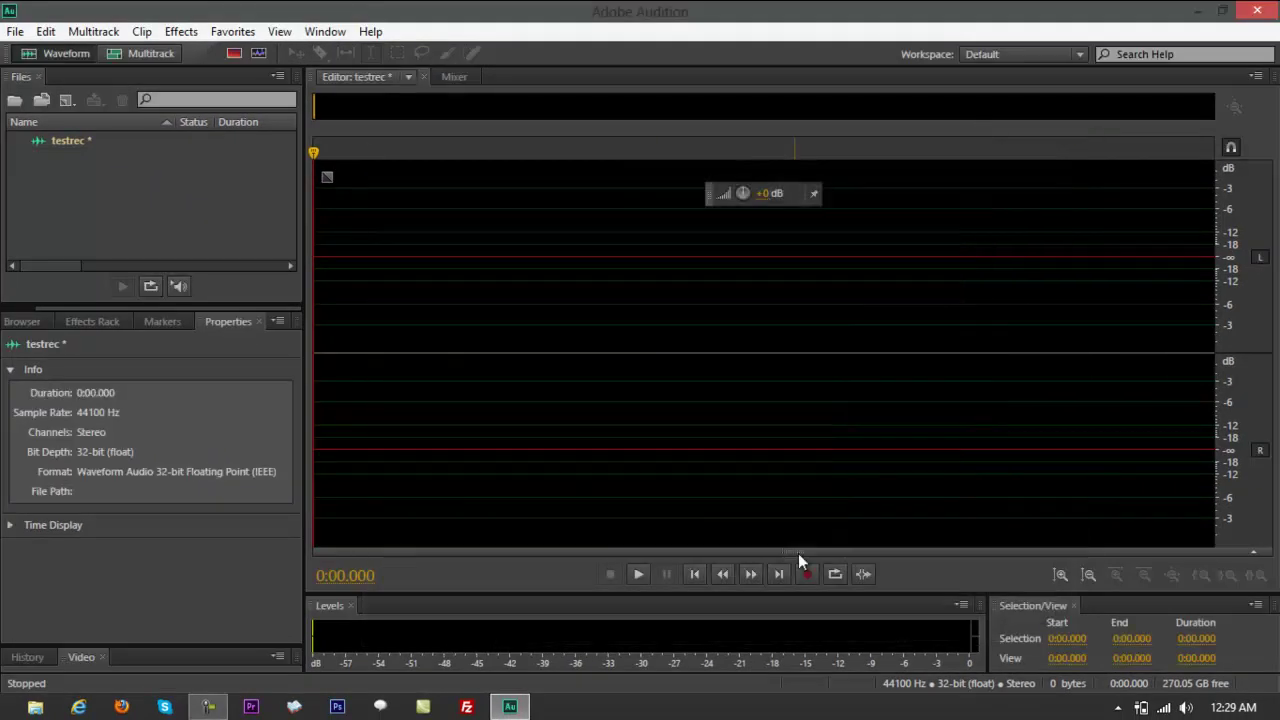
pyautogui.click(807, 574)
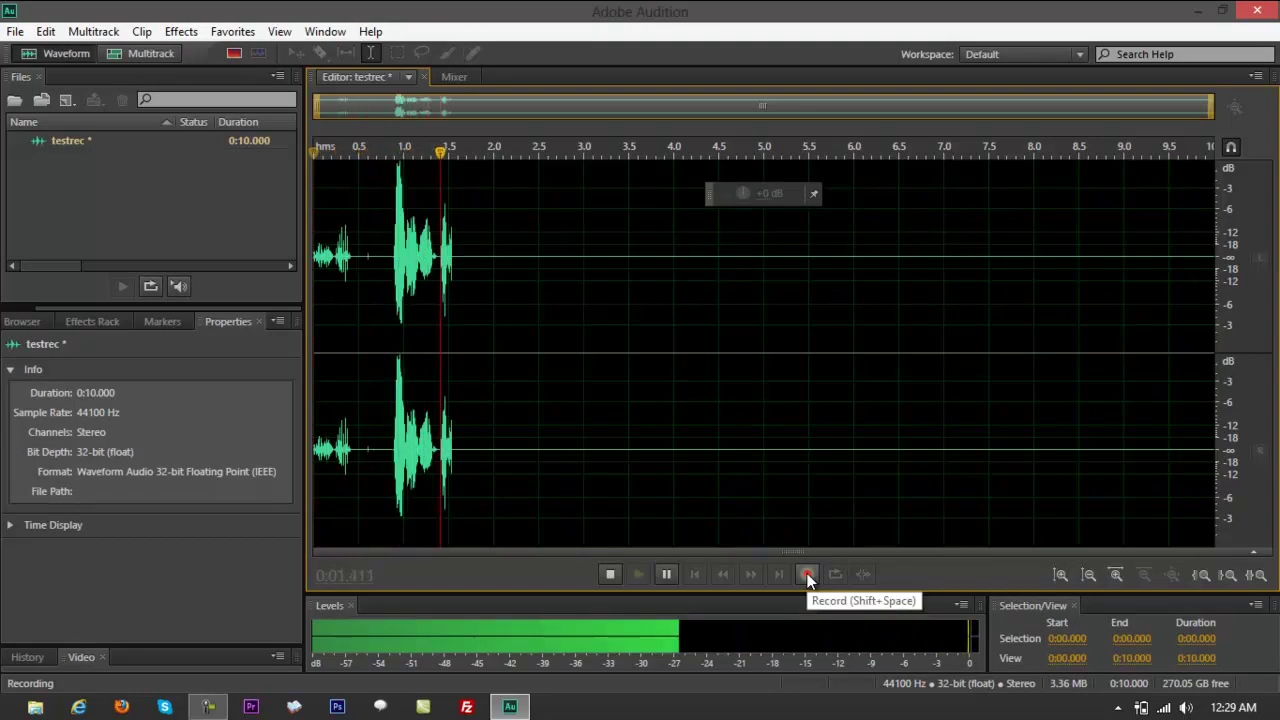
pyautogui.click(807, 574)
pyautogui.moveTo(771, 258); pyautogui.dragTo(1140, 260)
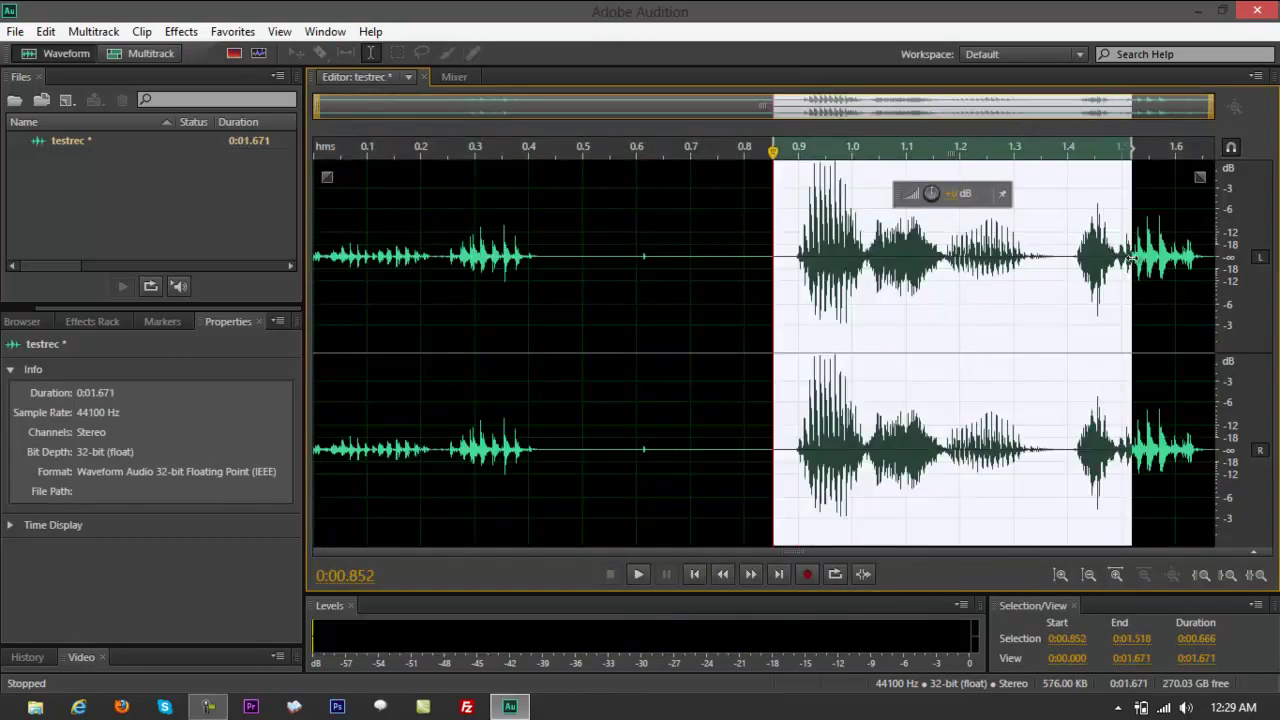
pyautogui.click(864, 290)
# Reopen the Appearance preferences and move the dialog to the left.
pyautogui.click(45, 32)
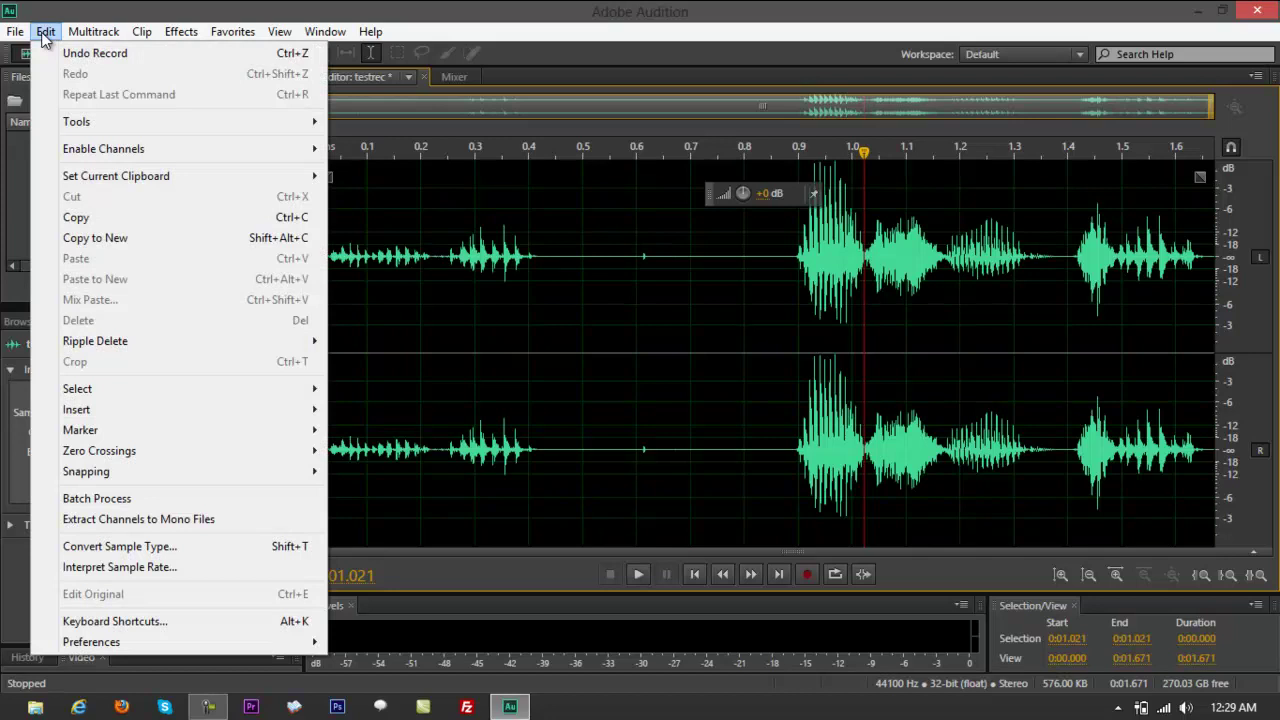
pyautogui.moveTo(100, 641)
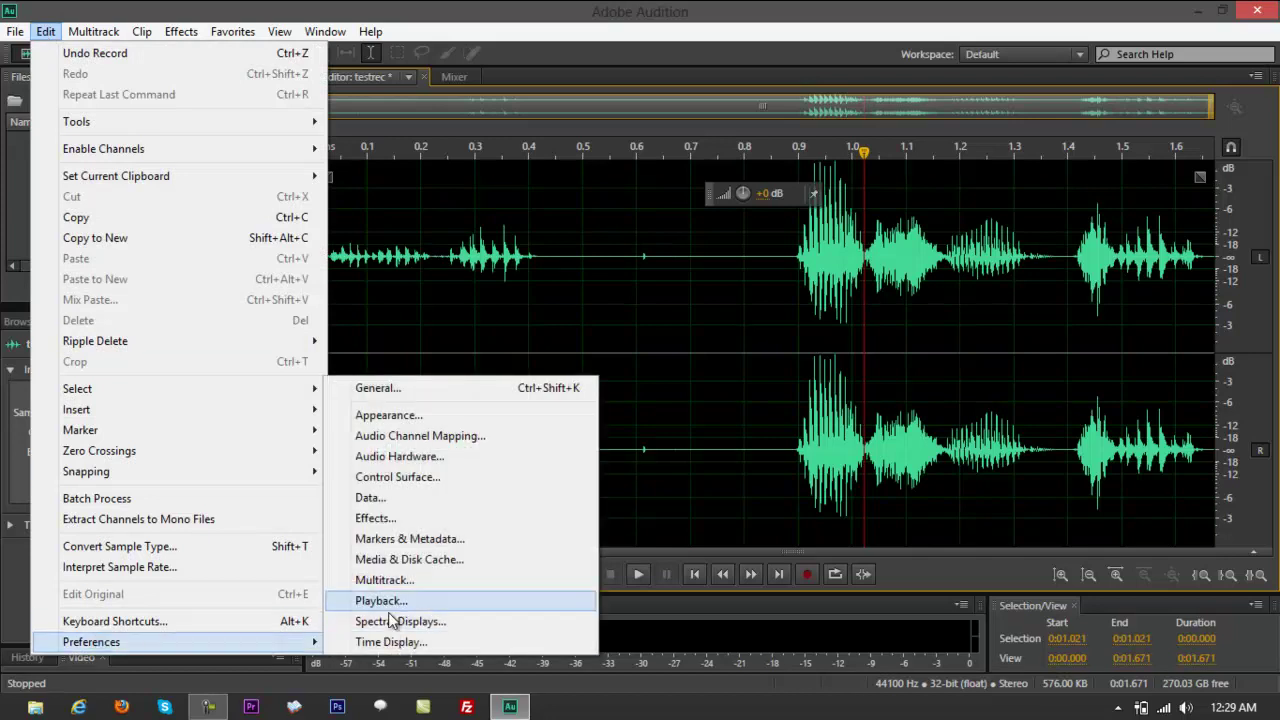
pyautogui.click(388, 415)
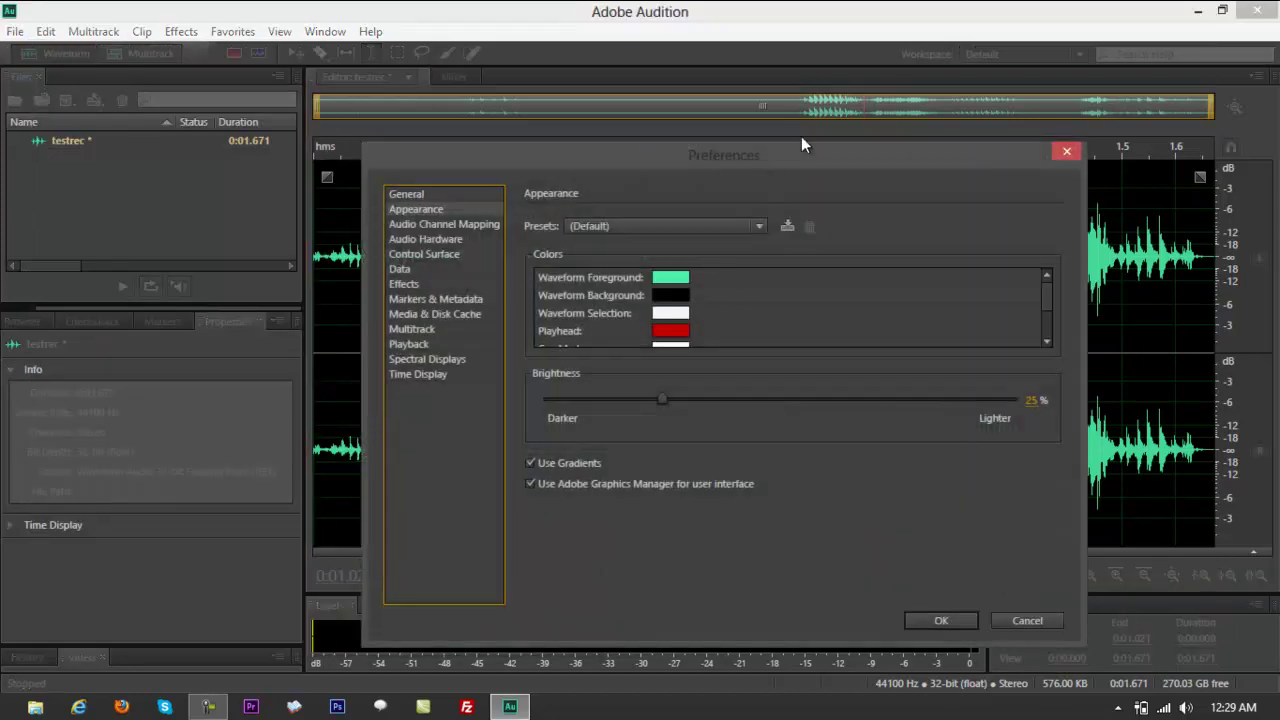
pyautogui.moveTo(803, 164); pyautogui.dragTo(449, 177)
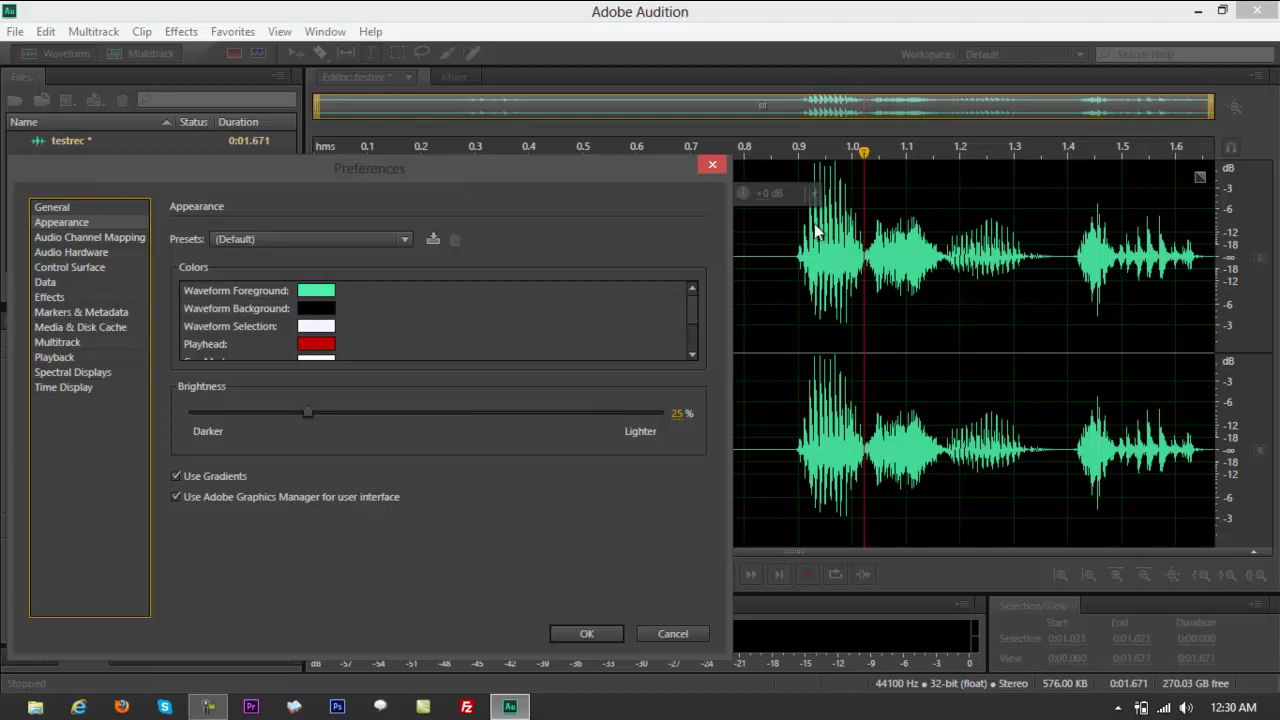
# Open the waveform colour picker and try a blue-violet waveform colour.
pyautogui.moveTo(577, 173); pyautogui.dragTo(624, 151)
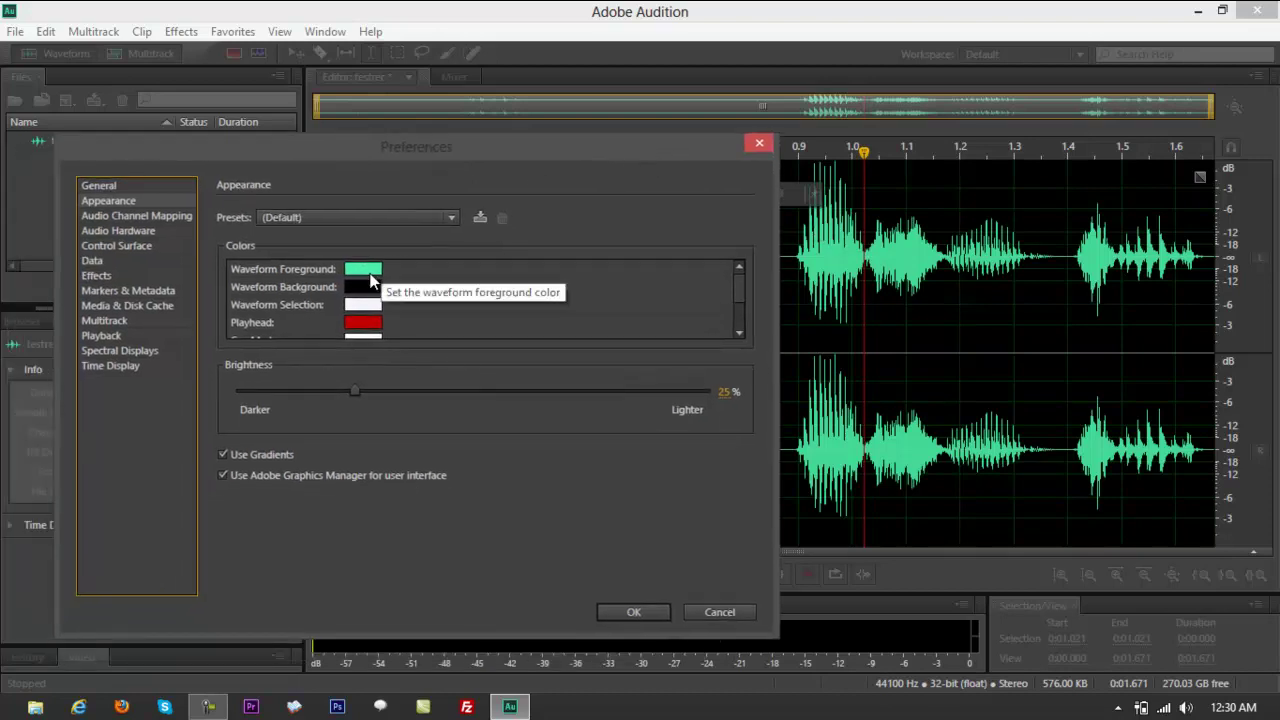
pyautogui.click(370, 276)
pyautogui.moveTo(668, 201); pyautogui.dragTo(608, 185)
pyautogui.click(585, 263)
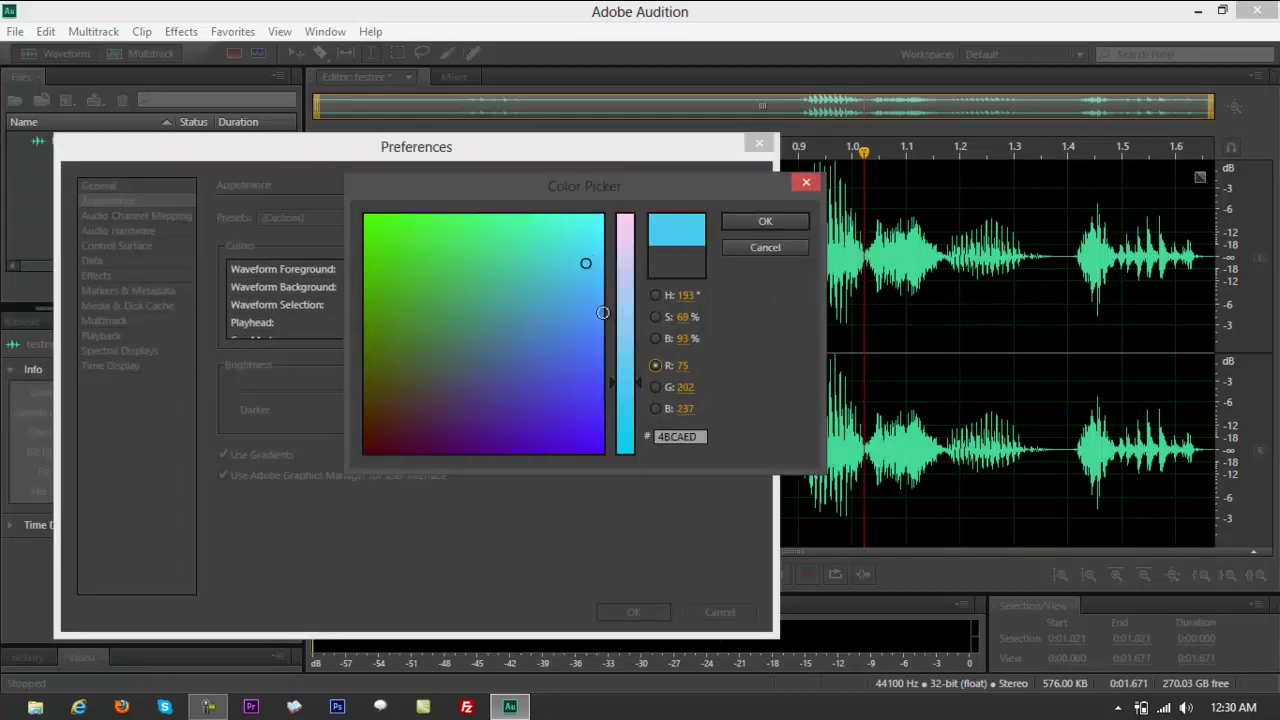
pyautogui.moveTo(603, 312)
pyautogui.mouseDown()
pyautogui.moveTo(594, 434)
pyautogui.moveTo(381, 427)
pyautogui.moveTo(409, 343)
pyautogui.moveTo(366, 306)
pyautogui.moveTo(357, 260)
pyautogui.moveTo(393, 220)
pyautogui.mouseUp()
# Try green and blue 4B33E2, accept purple, then close Preferences discarding the change.
pyautogui.click(379, 229)
pyautogui.click(576, 410)
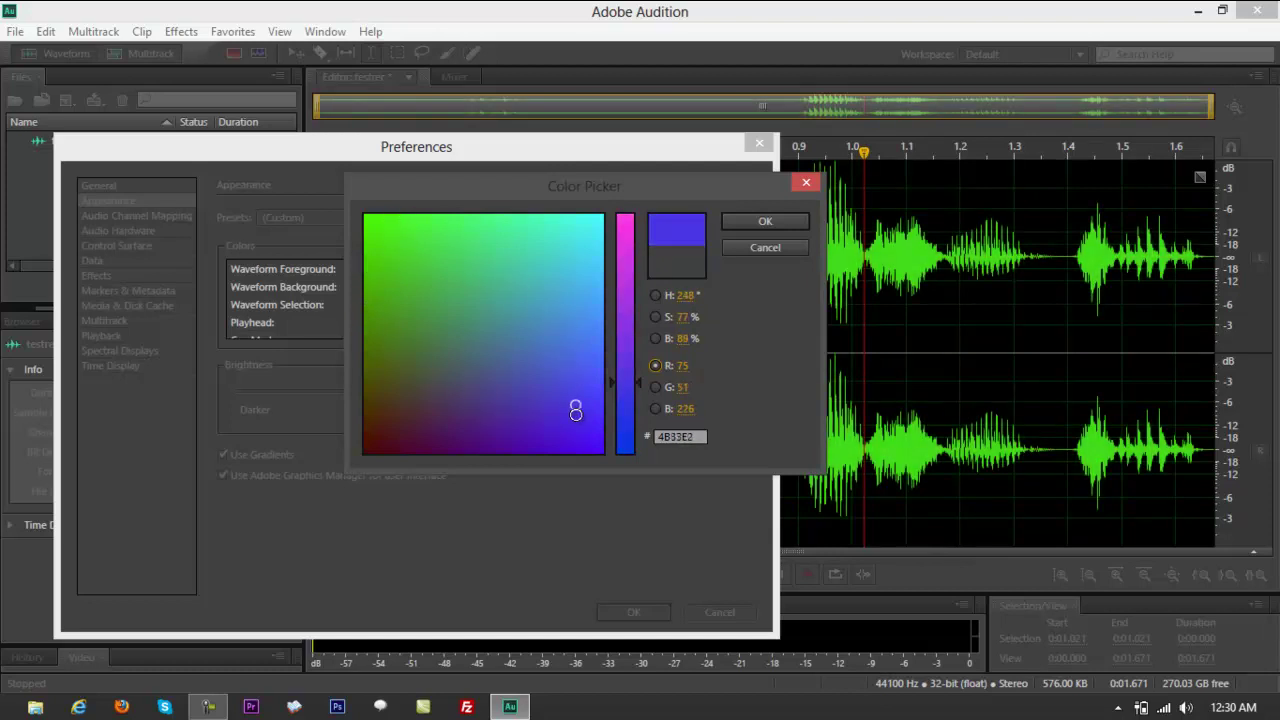
pyautogui.moveTo(576, 410)
pyautogui.mouseDown()
pyautogui.moveTo(577, 423)
pyautogui.moveTo(586, 403)
pyautogui.moveTo(594, 428)
pyautogui.moveTo(583, 438)
pyautogui.mouseUp()
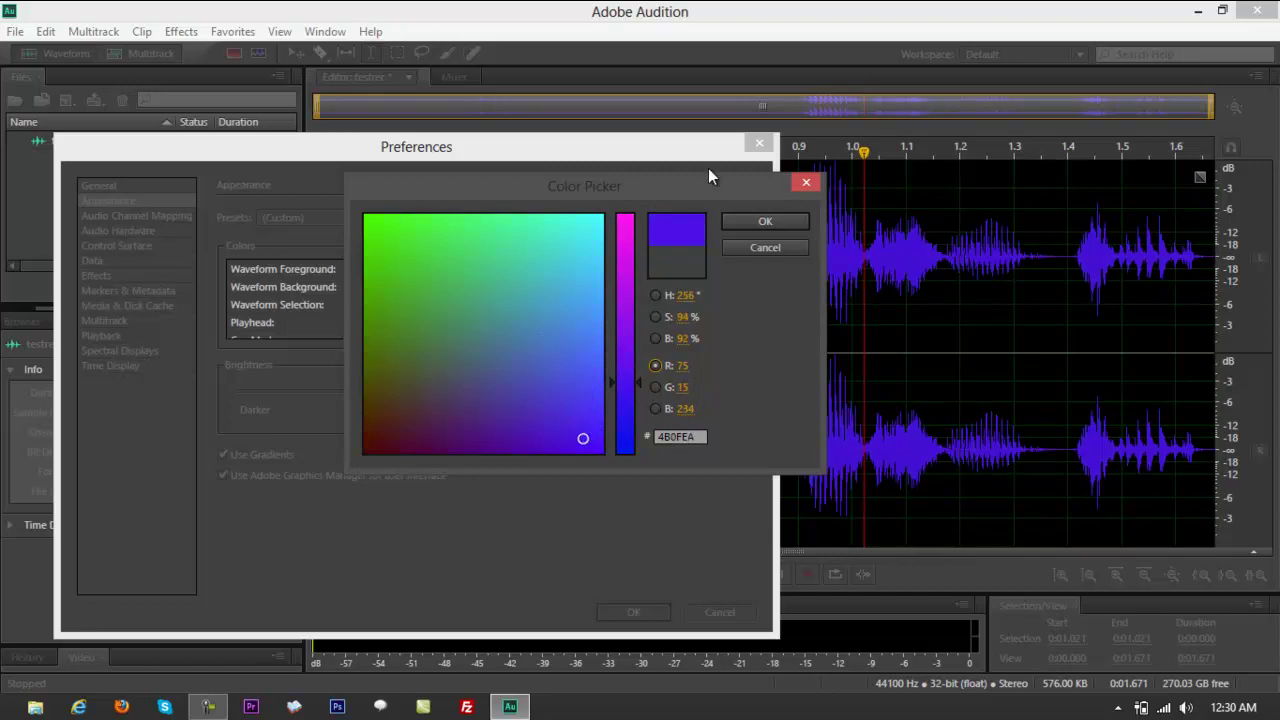
pyautogui.click(763, 221)
pyautogui.moveTo(687, 141); pyautogui.dragTo(653, 126)
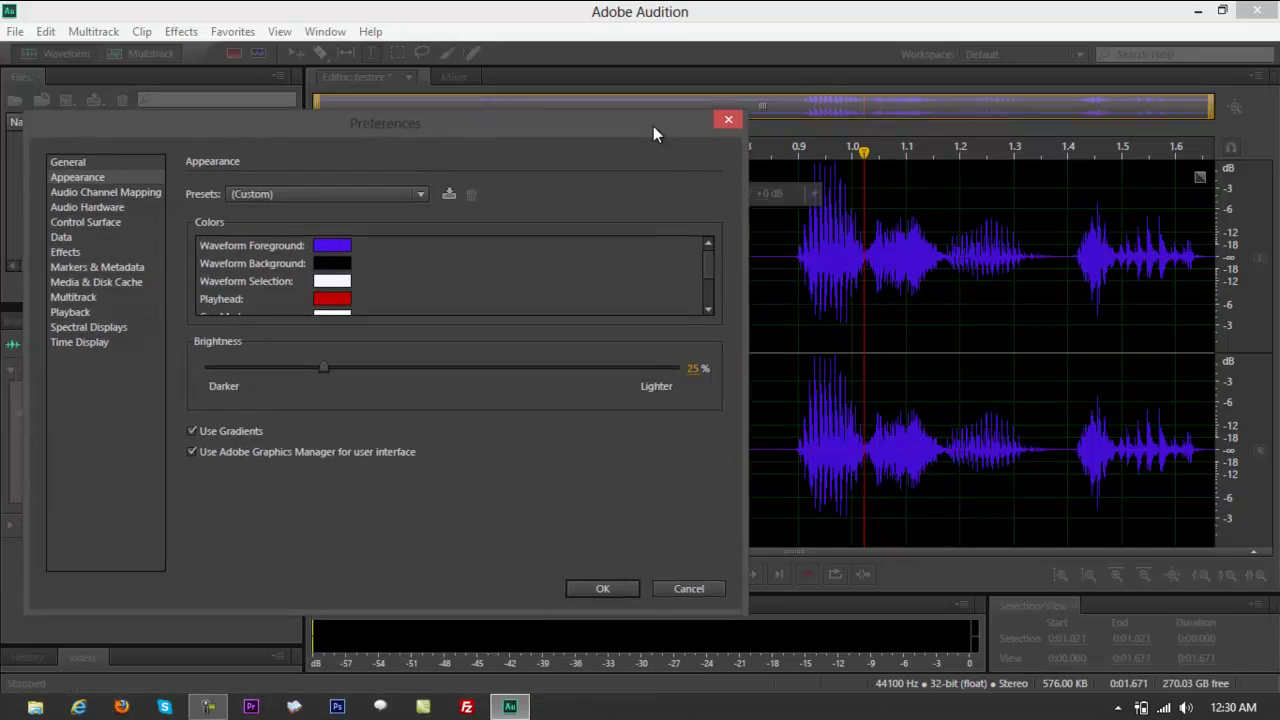
pyautogui.click(728, 119)
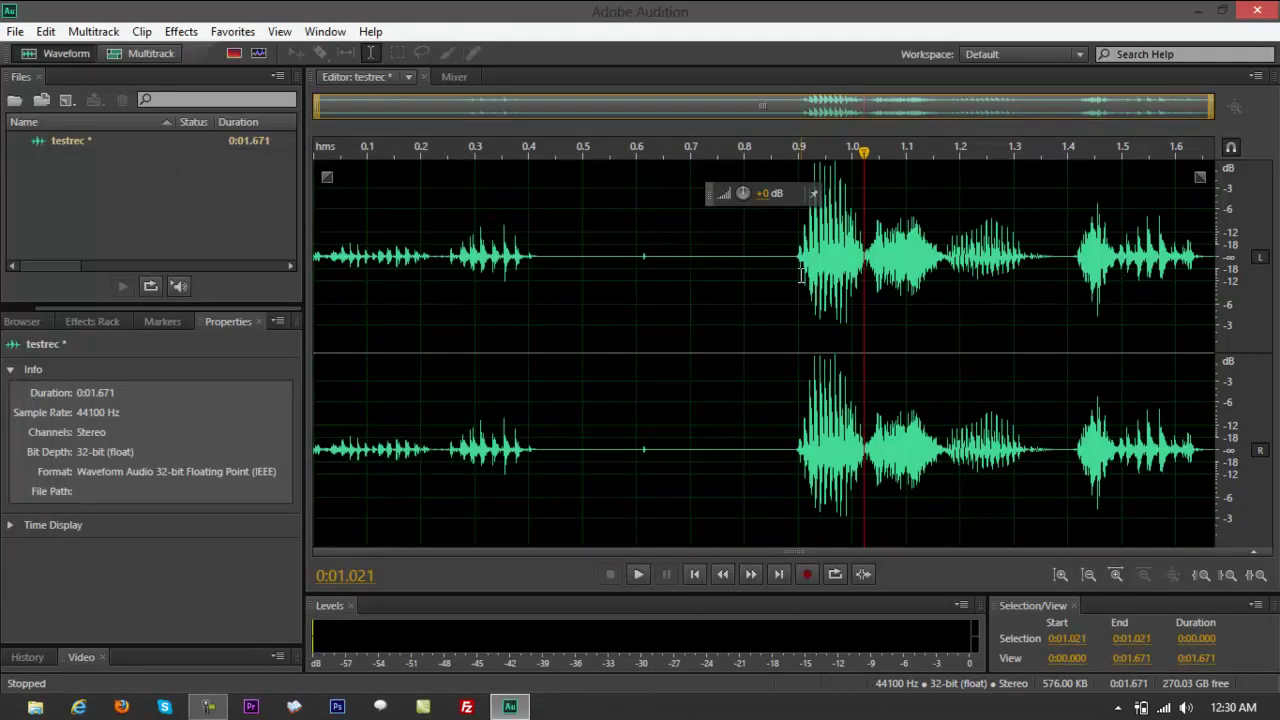
# Put the playhead near 0.815 s, open Appearance preferences, and try then cancel a blue background.
pyautogui.click(753, 445)
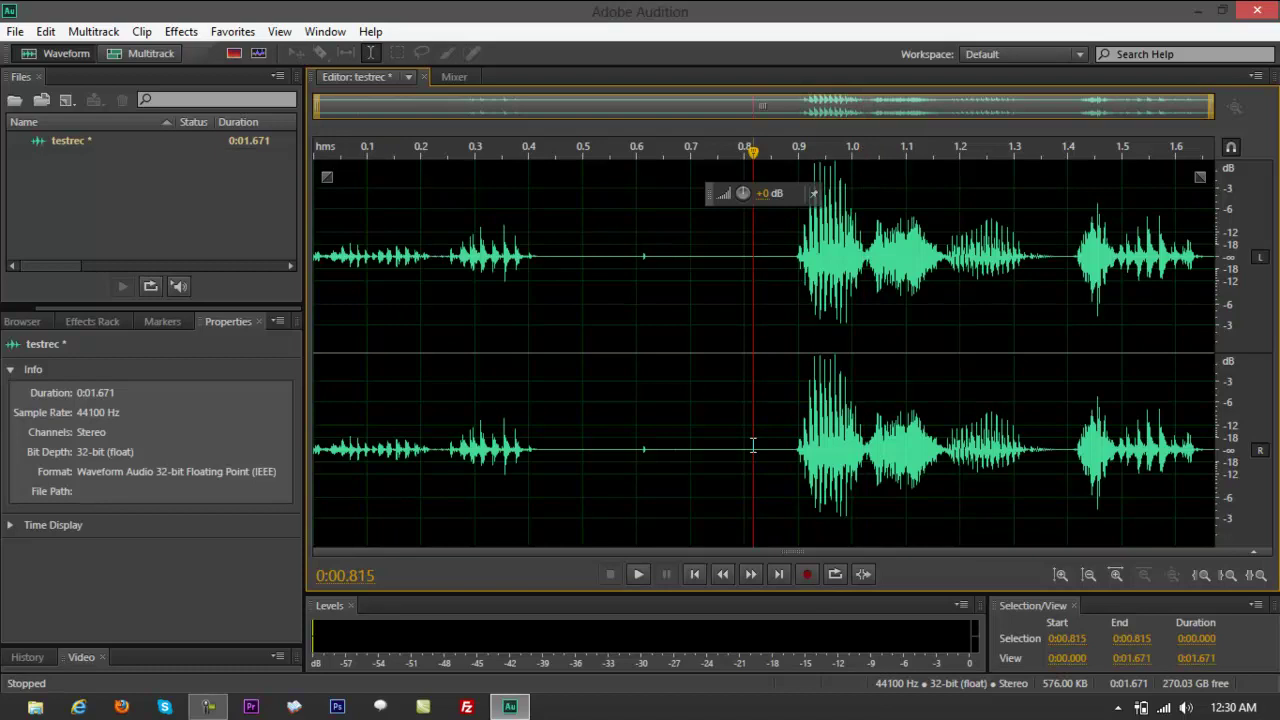
pyautogui.click(46, 31)
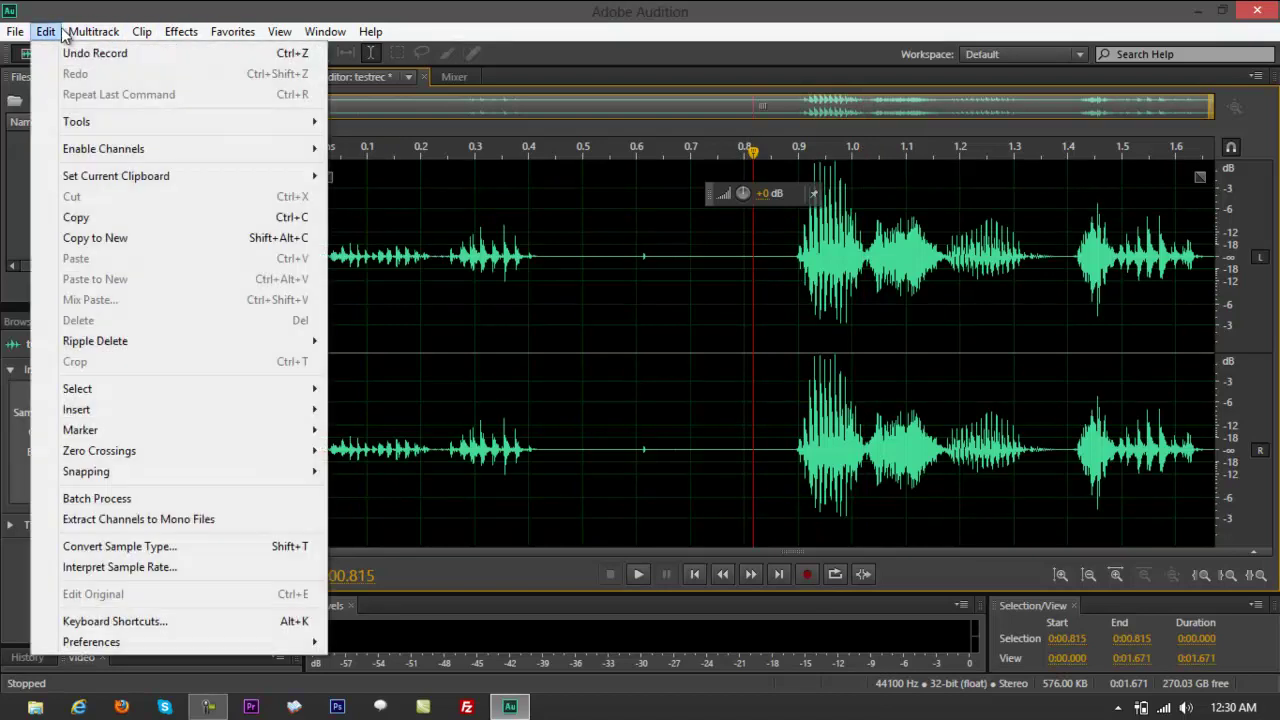
pyautogui.moveTo(137, 649)
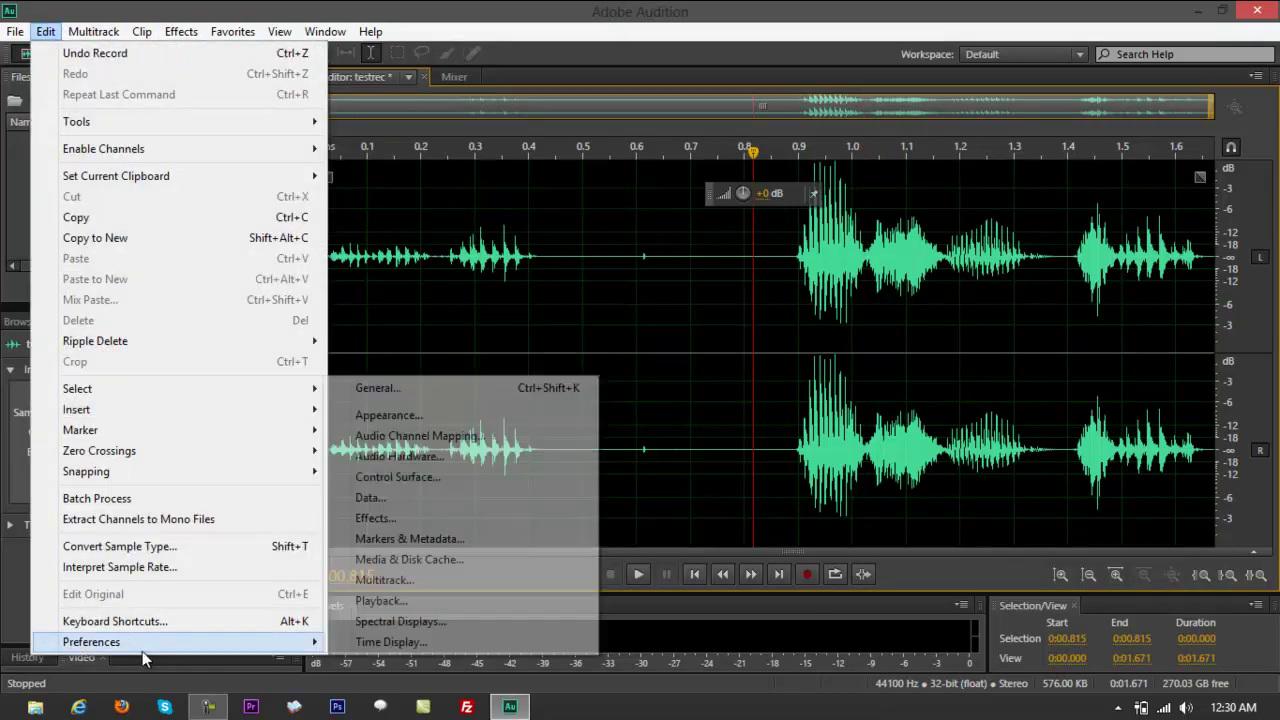
pyautogui.click(375, 418)
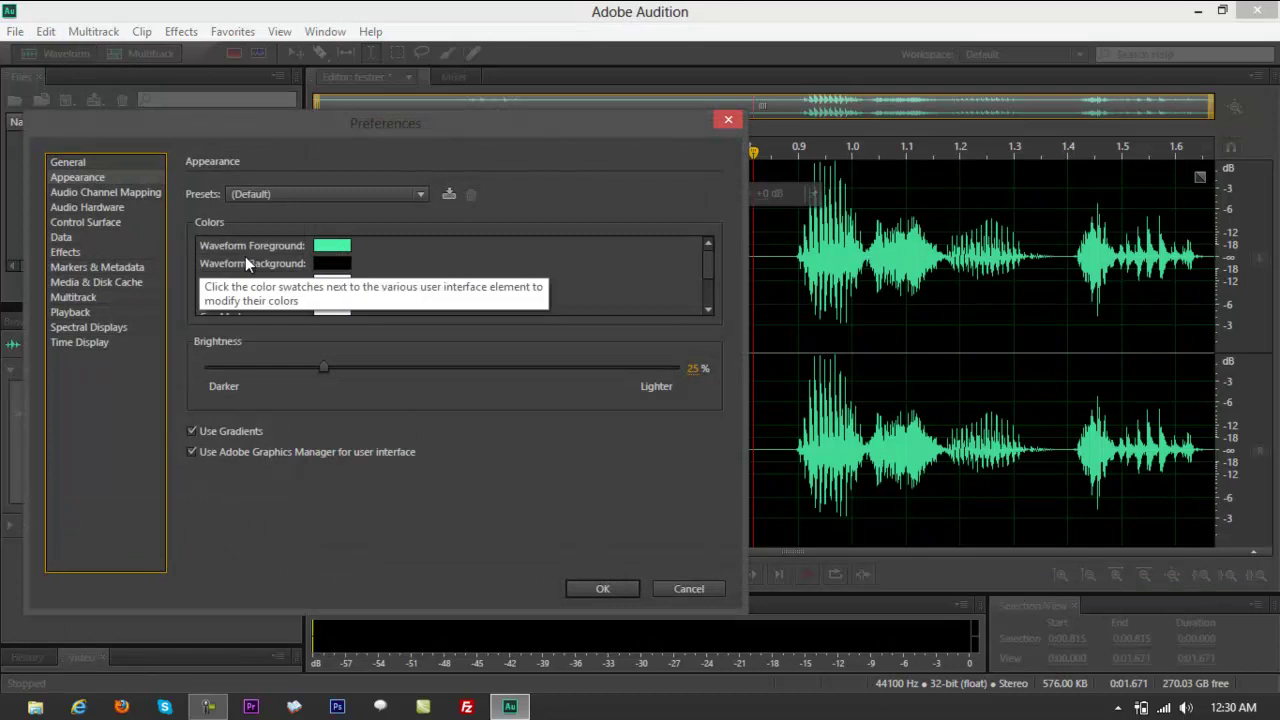
pyautogui.click(340, 266)
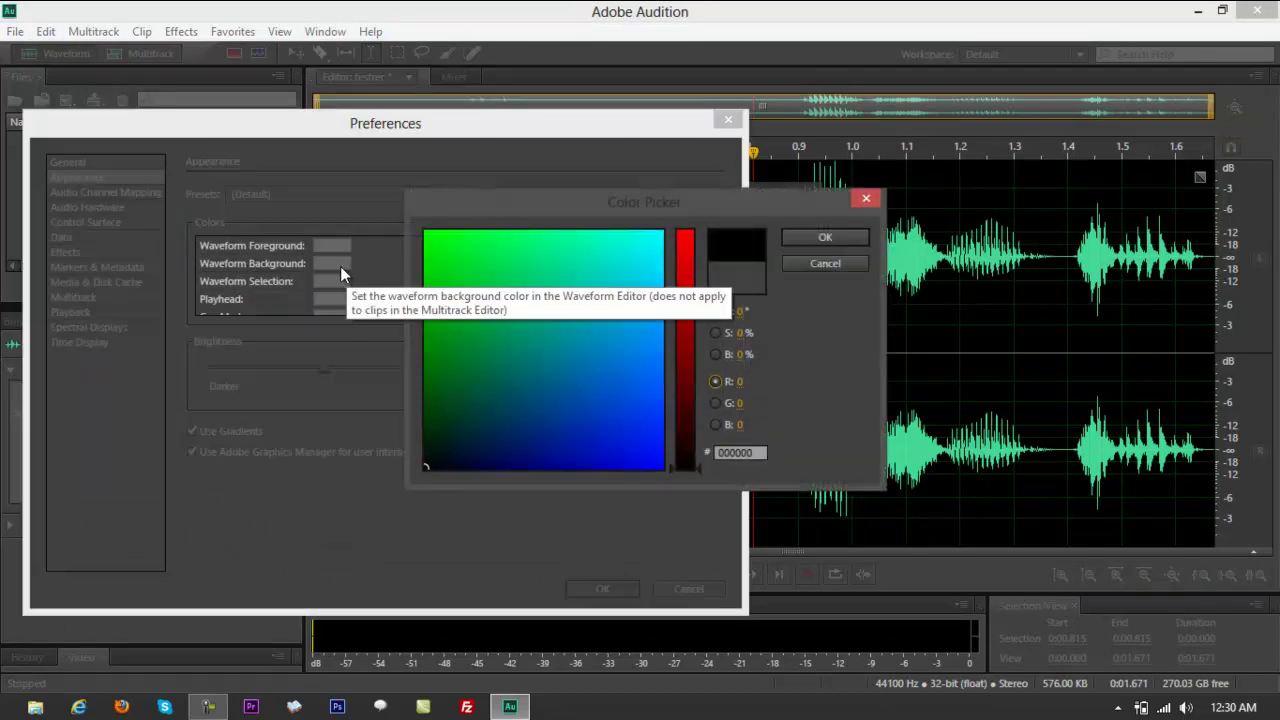
pyautogui.click(605, 357)
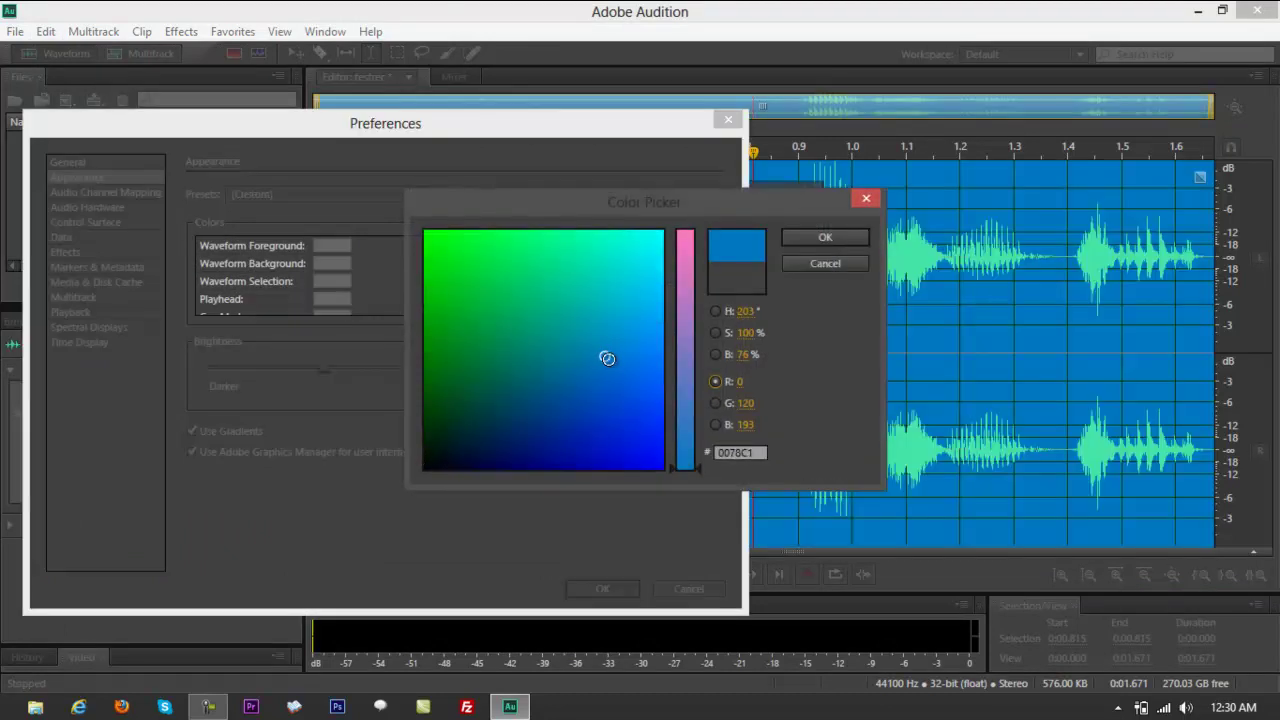
pyautogui.click(797, 263)
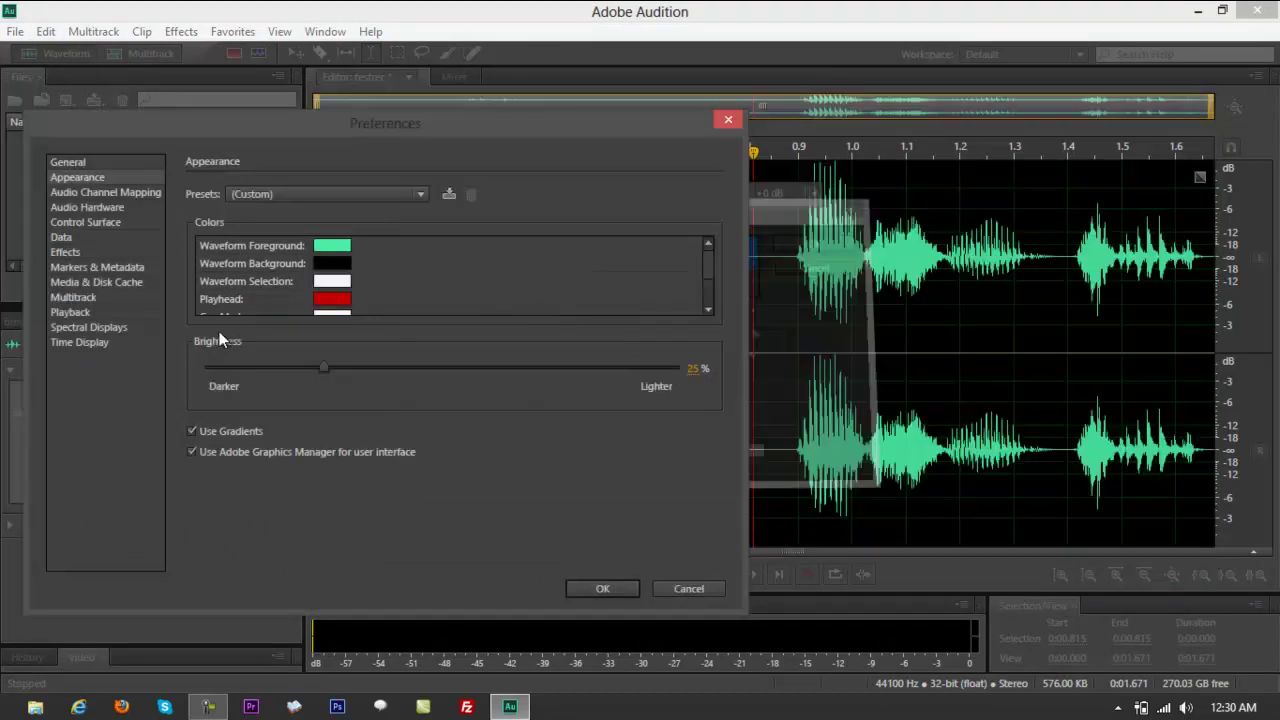
# Set the playhead colour to red (BF0D11) after trying magenta and yellow.
pyautogui.click(336, 298)
pyautogui.click(648, 300)
pyautogui.click(626, 404)
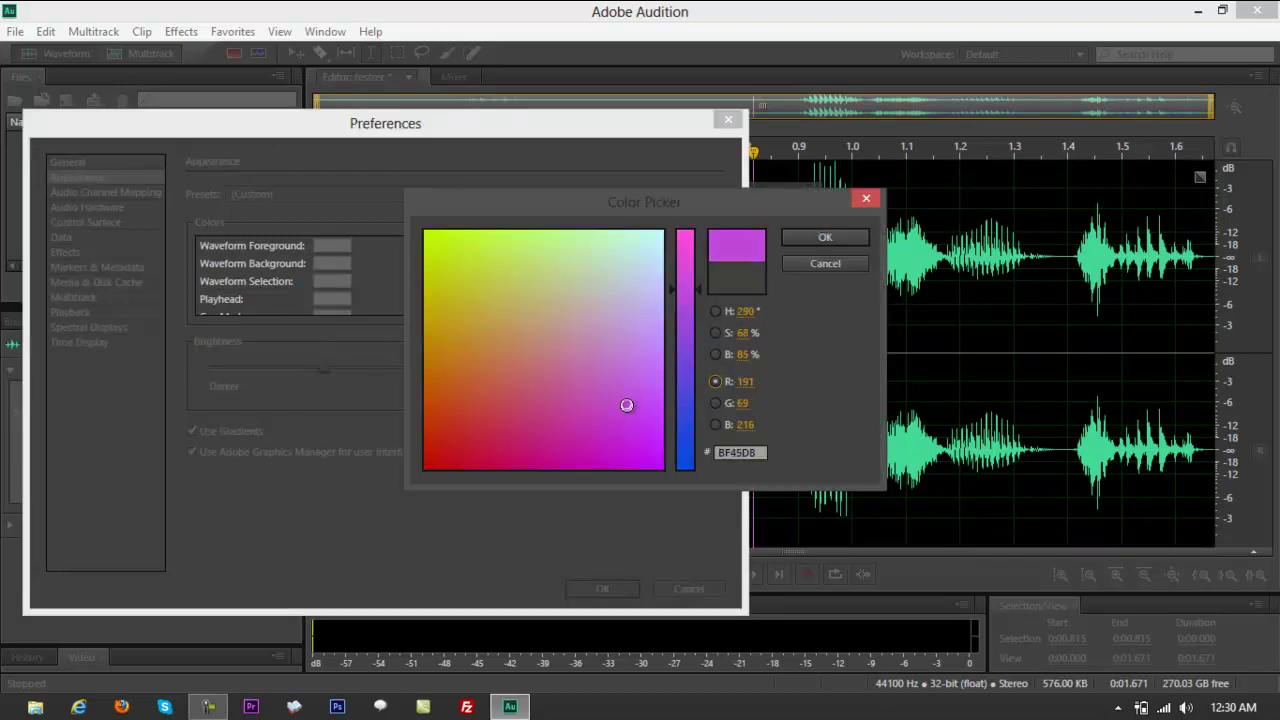
pyautogui.moveTo(750, 212); pyautogui.dragTo(603, 233)
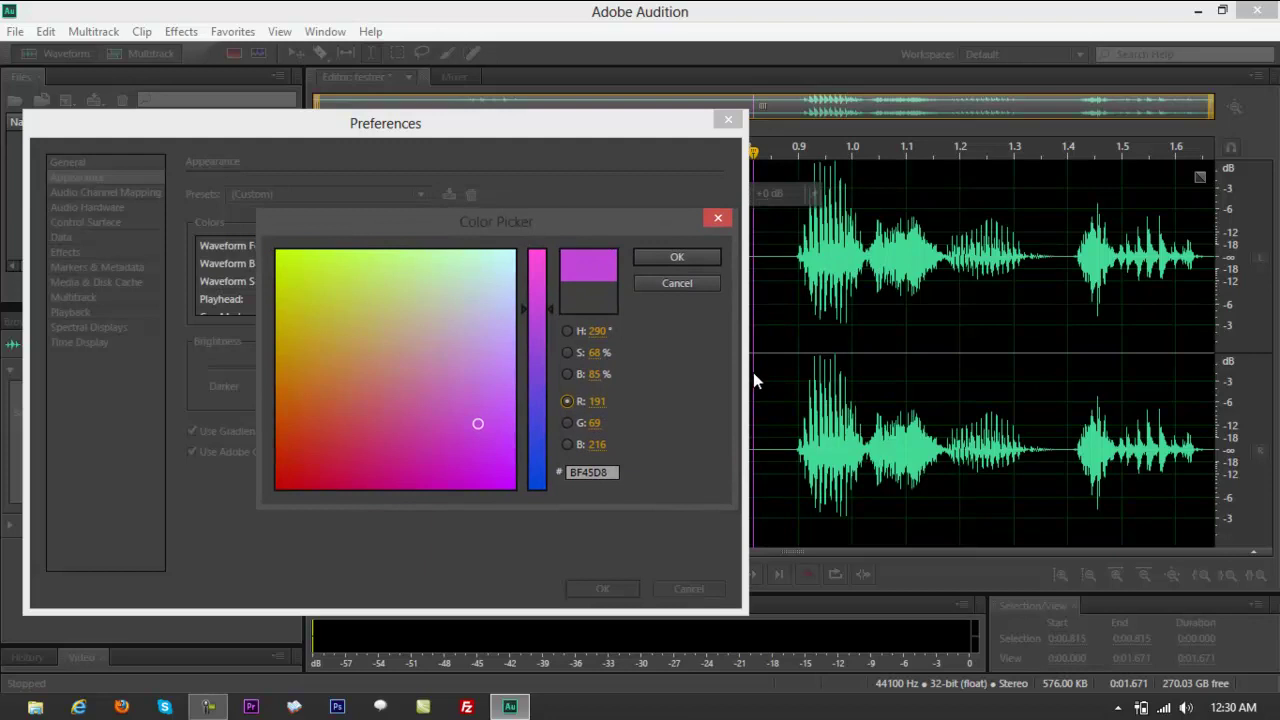
pyautogui.moveTo(452, 366); pyautogui.dragTo(391, 306)
pyautogui.click(363, 300)
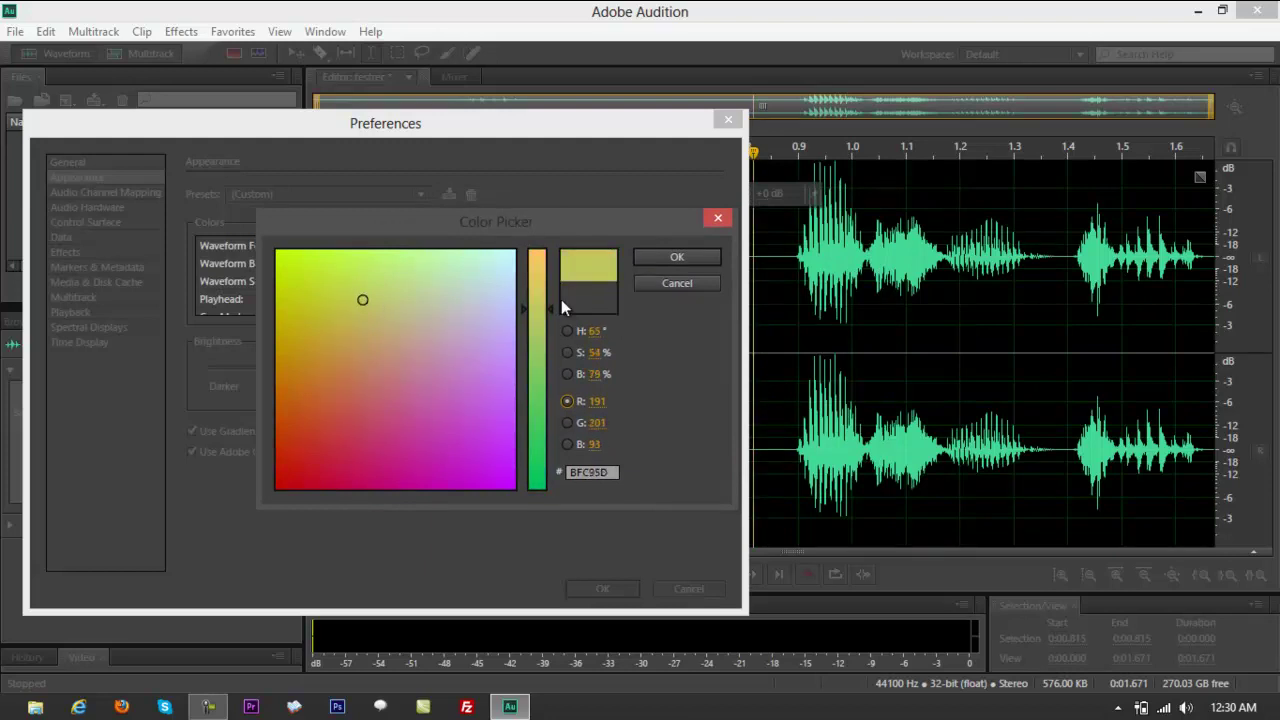
pyautogui.moveTo(330, 272)
pyautogui.mouseDown()
pyautogui.moveTo(334, 442)
pyautogui.moveTo(291, 476)
pyautogui.mouseUp()
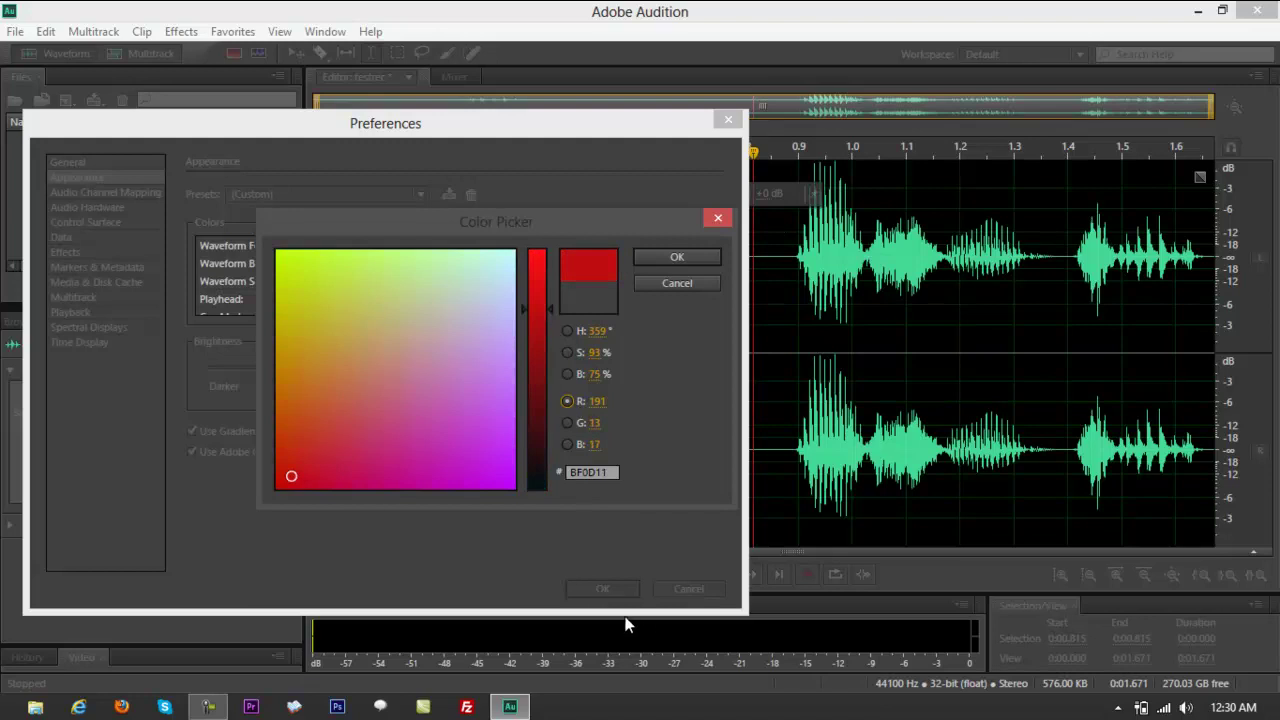
pyautogui.click(675, 258)
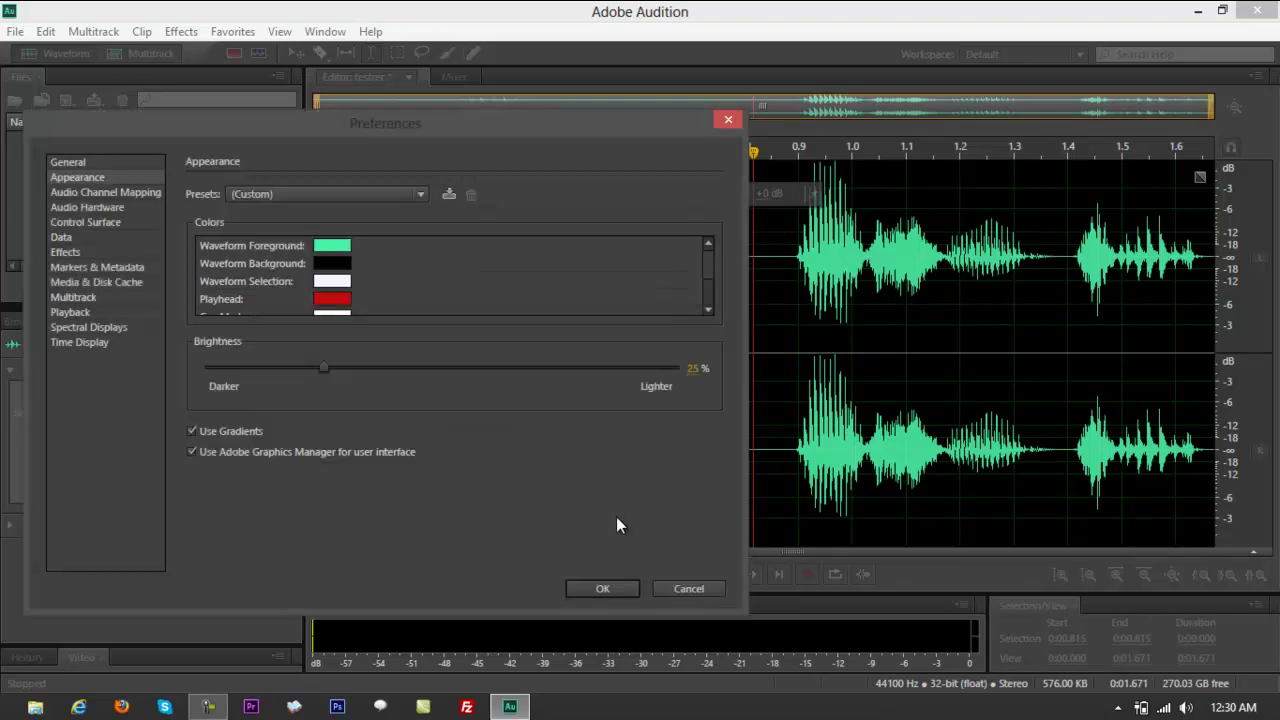
# Close Preferences, reposition the playhead, and reopen the Appearance preferences.
pyautogui.click(602, 589)
pyautogui.moveTo(753, 150)
pyautogui.mouseDown()
pyautogui.moveTo(826, 163)
pyautogui.moveTo(759, 165)
pyautogui.mouseUp()
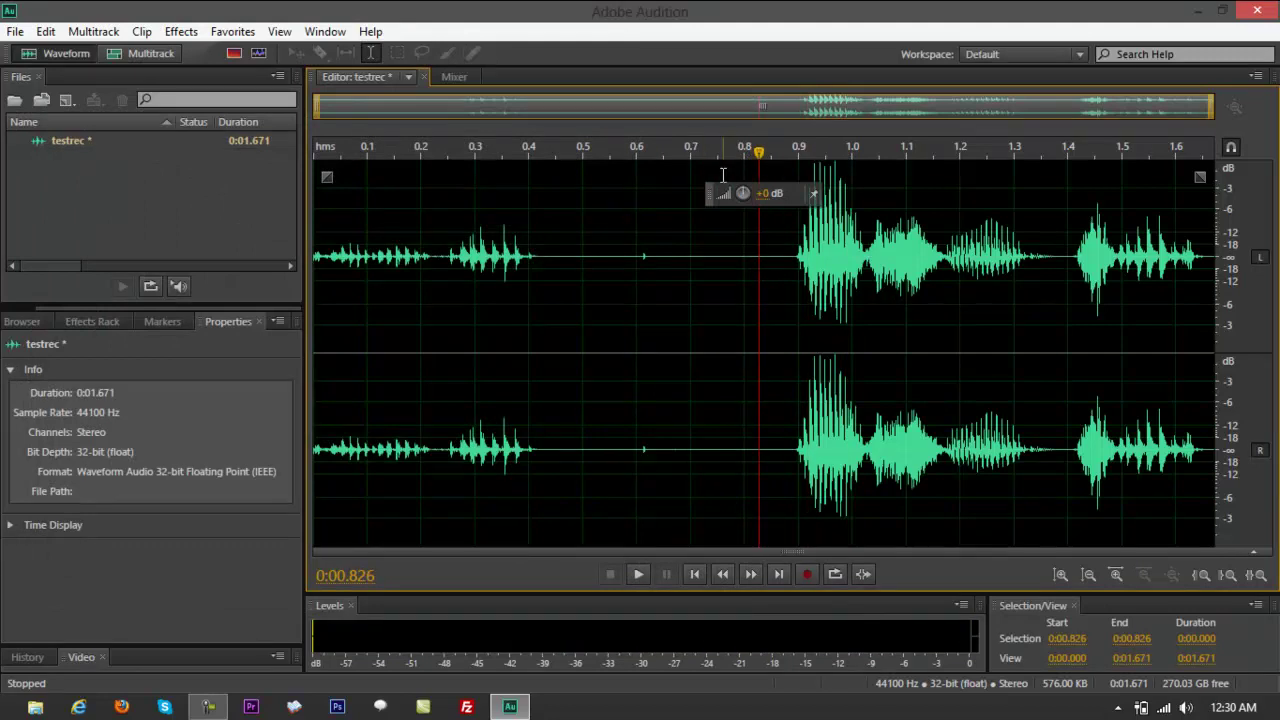
pyautogui.click(48, 32)
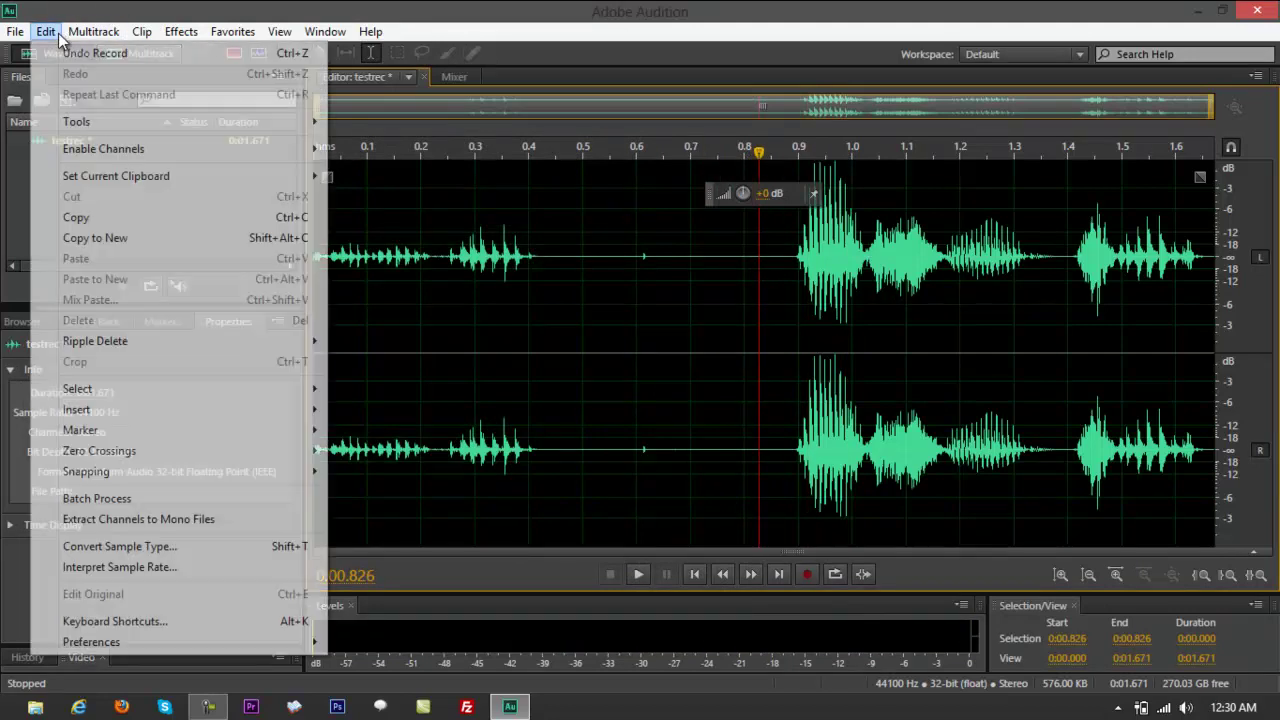
pyautogui.moveTo(164, 643)
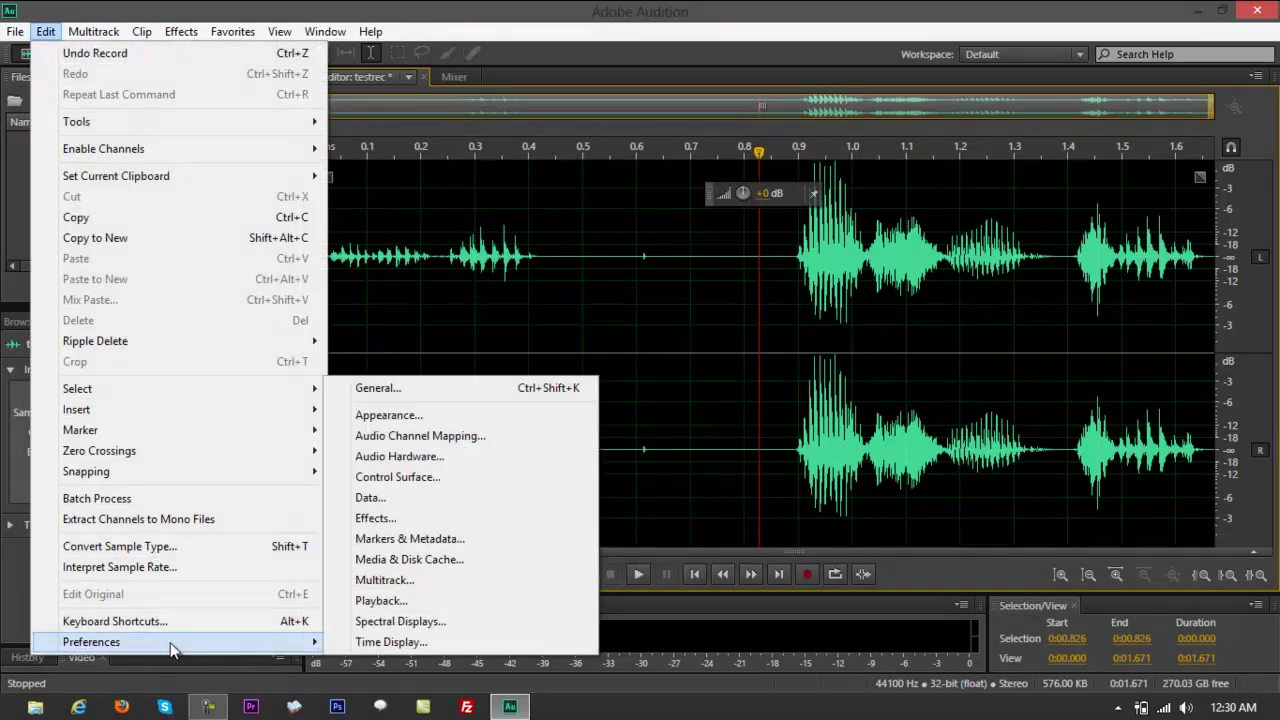
pyautogui.click(390, 418)
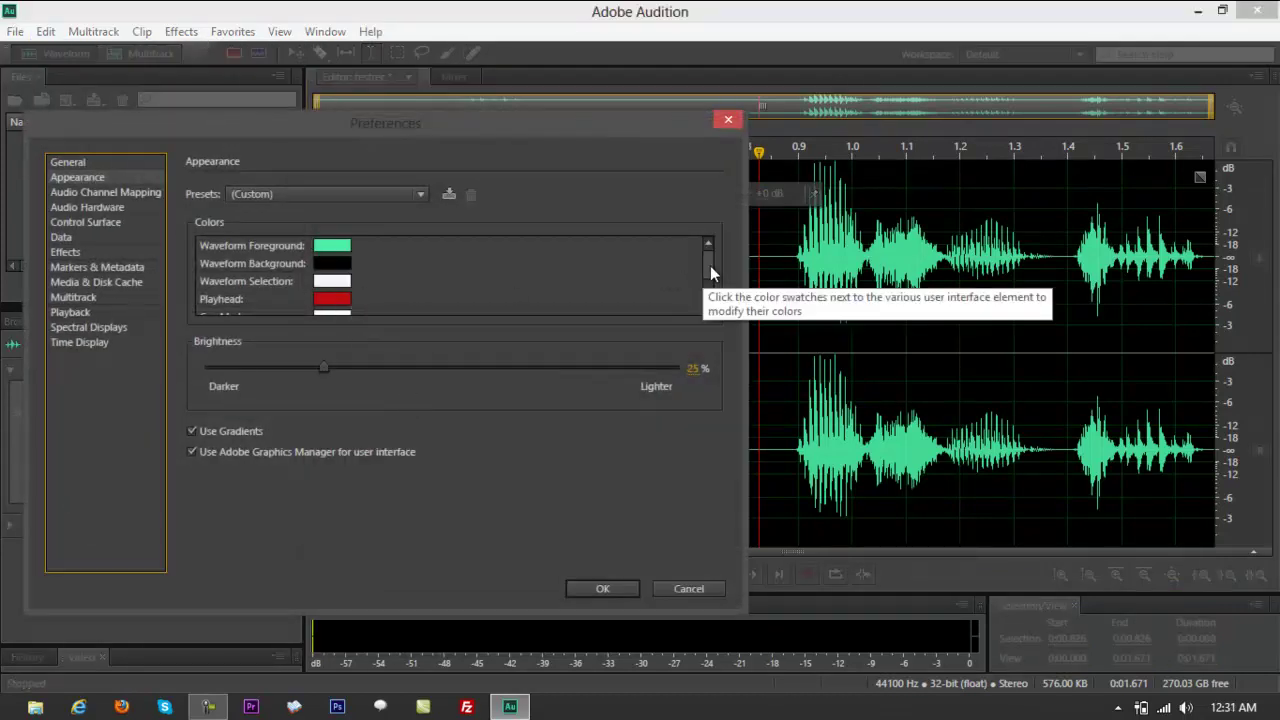
pyautogui.moveTo(710, 265)
pyautogui.mouseDown()
pyautogui.moveTo(707, 295)
pyautogui.moveTo(704, 264)
pyautogui.mouseUp()
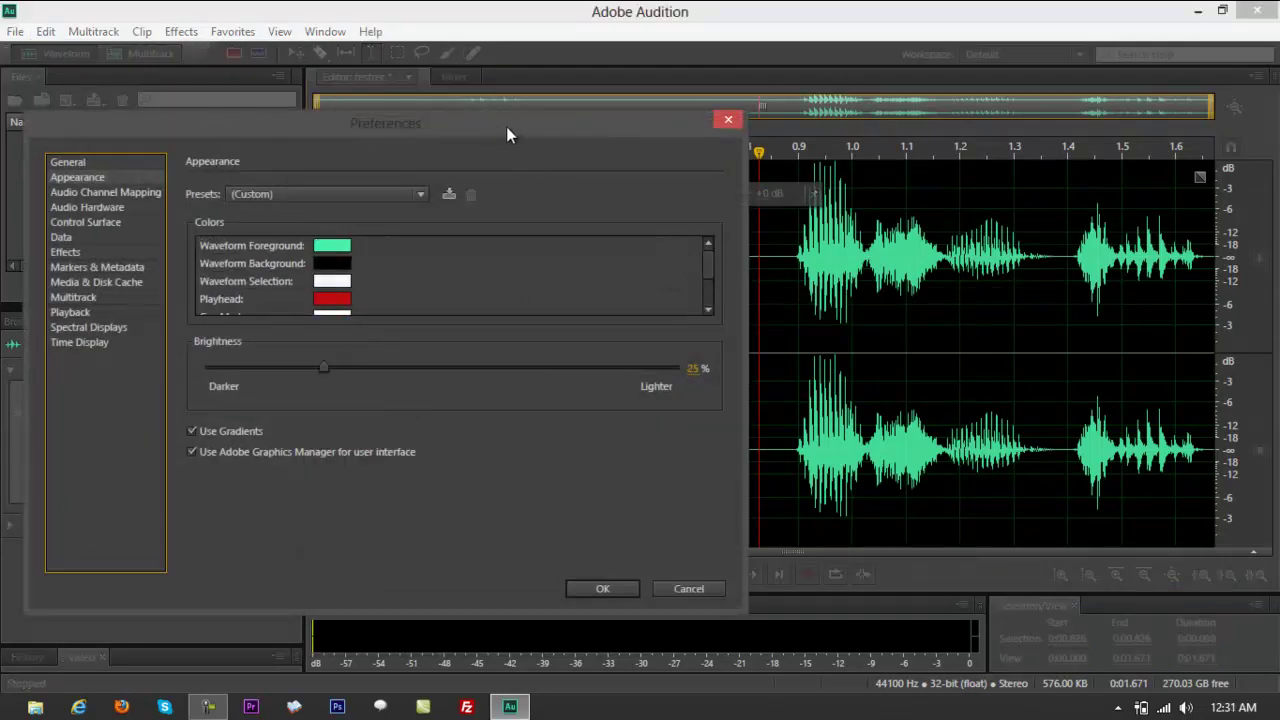
pyautogui.moveTo(506, 126); pyautogui.dragTo(632, 142)
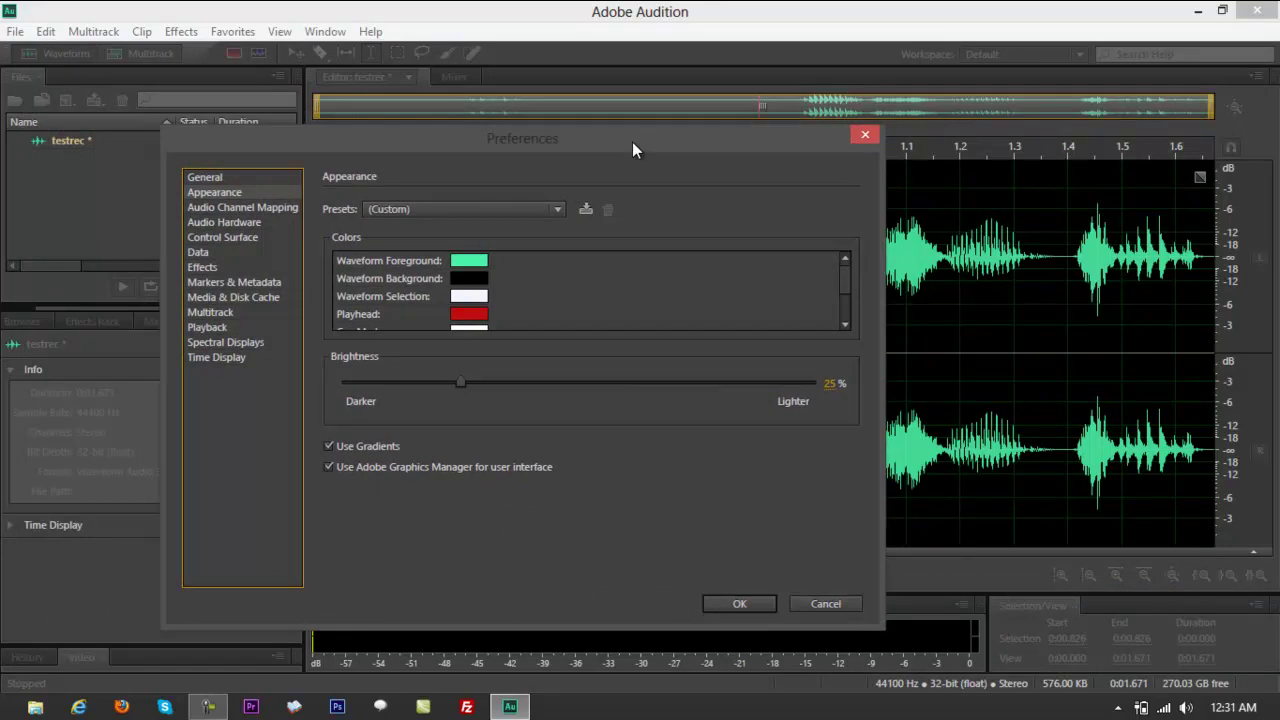
pyautogui.moveTo(632, 142); pyautogui.dragTo(603, 131)
# Lower the interface brightness to 14%.
pyautogui.moveTo(437, 380); pyautogui.dragTo(381, 370)
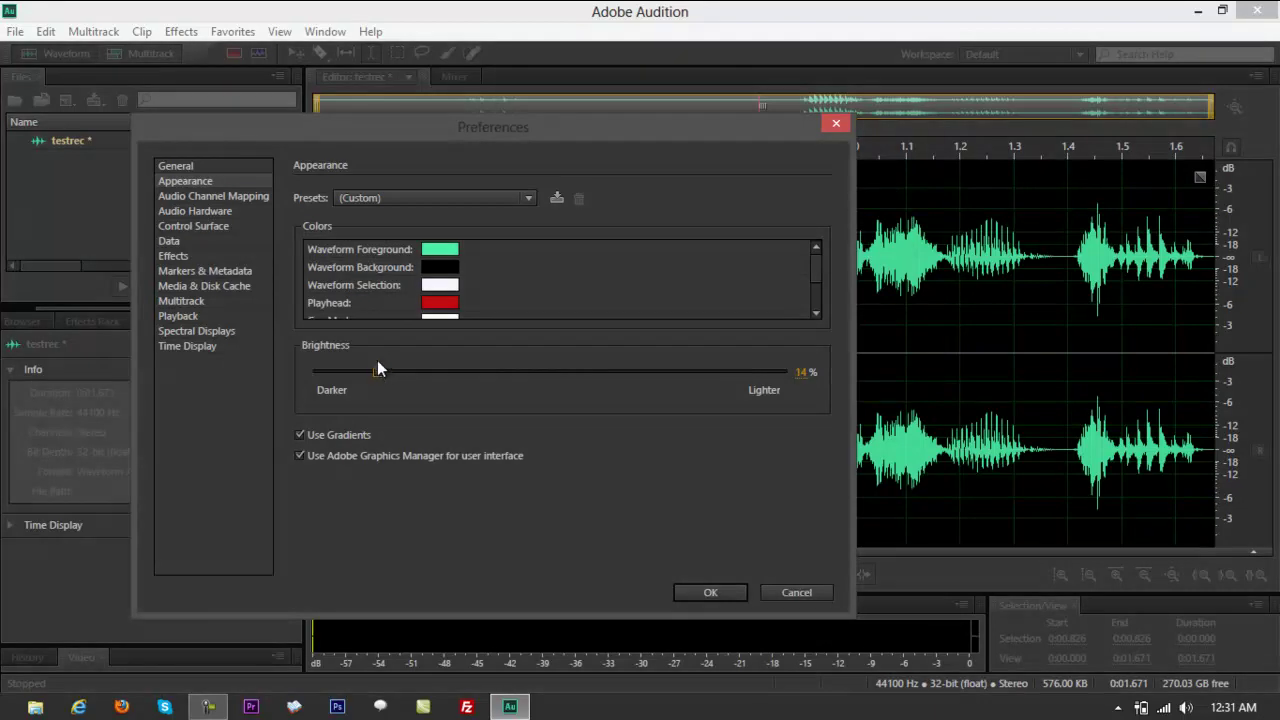
pyautogui.moveTo(415, 130); pyautogui.dragTo(314, 110)
pyautogui.moveTo(421, 122); pyautogui.dragTo(465, 136)
# Try the Default, Adobe Gray and Seattle Blues presets, with brightness at 43%.
pyautogui.click(356, 192)
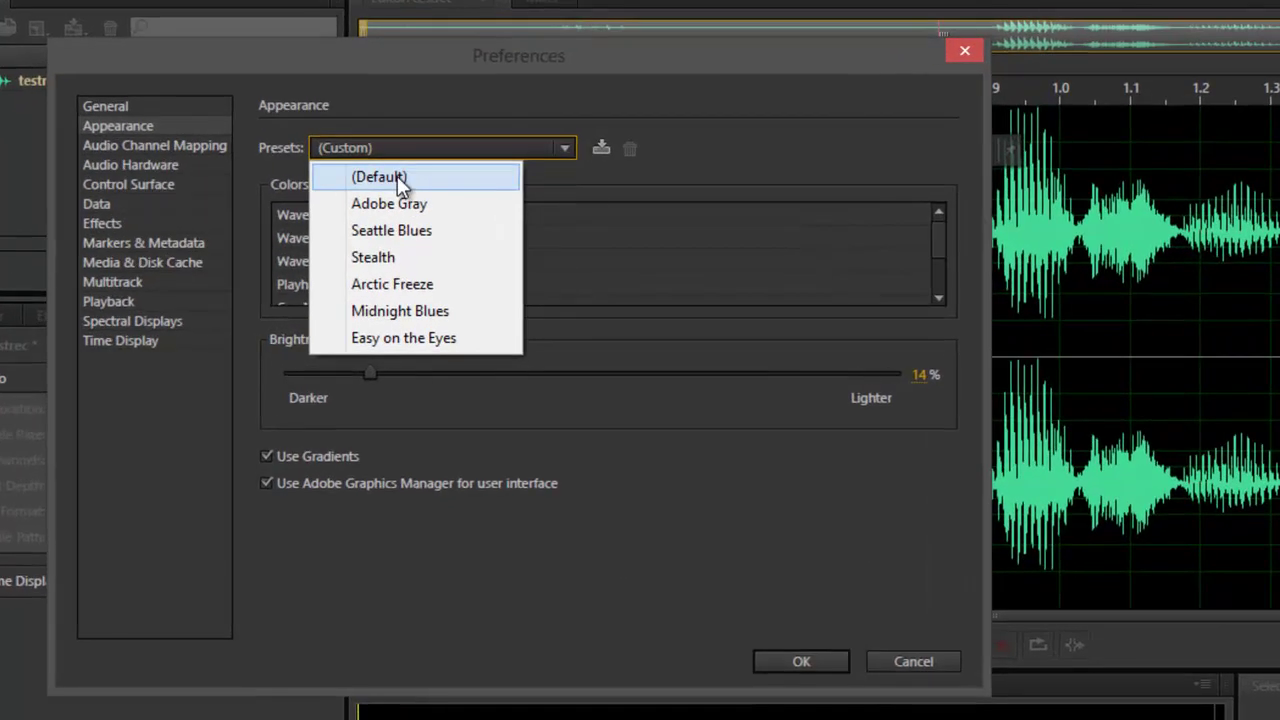
pyautogui.click(397, 176)
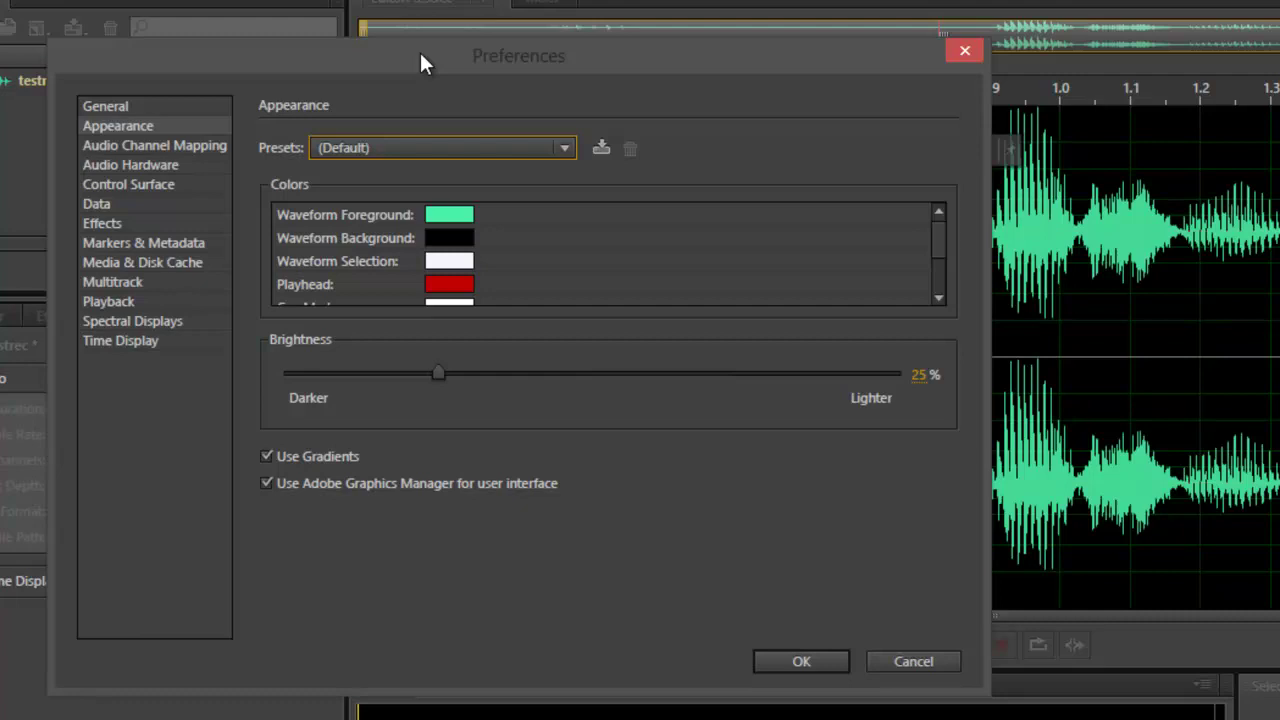
pyautogui.click(437, 147)
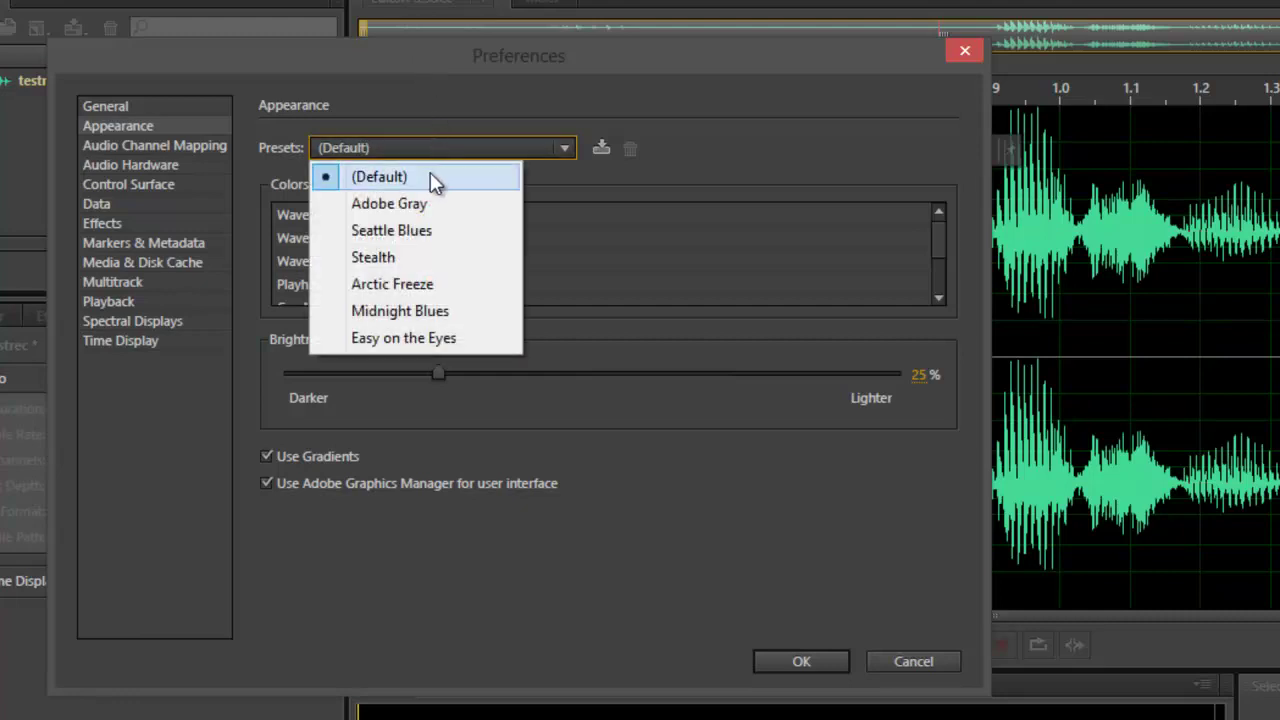
pyautogui.click(425, 205)
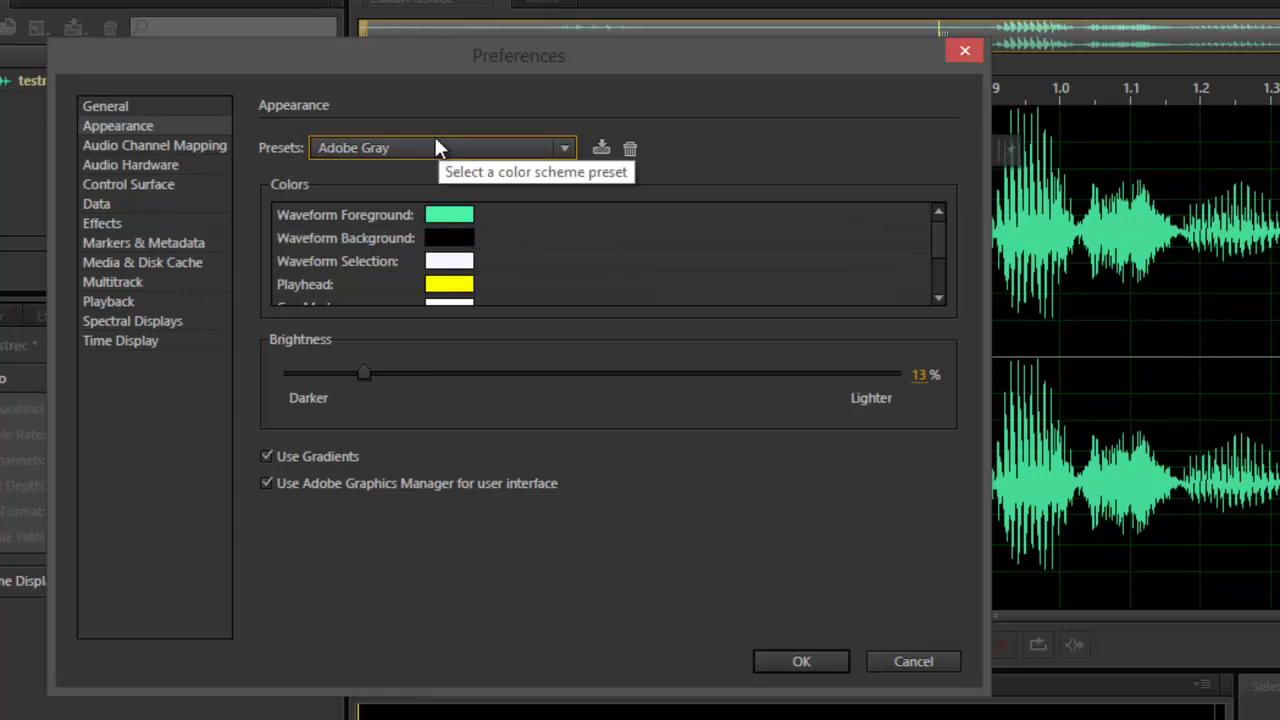
pyautogui.click(405, 150)
pyautogui.click(387, 229)
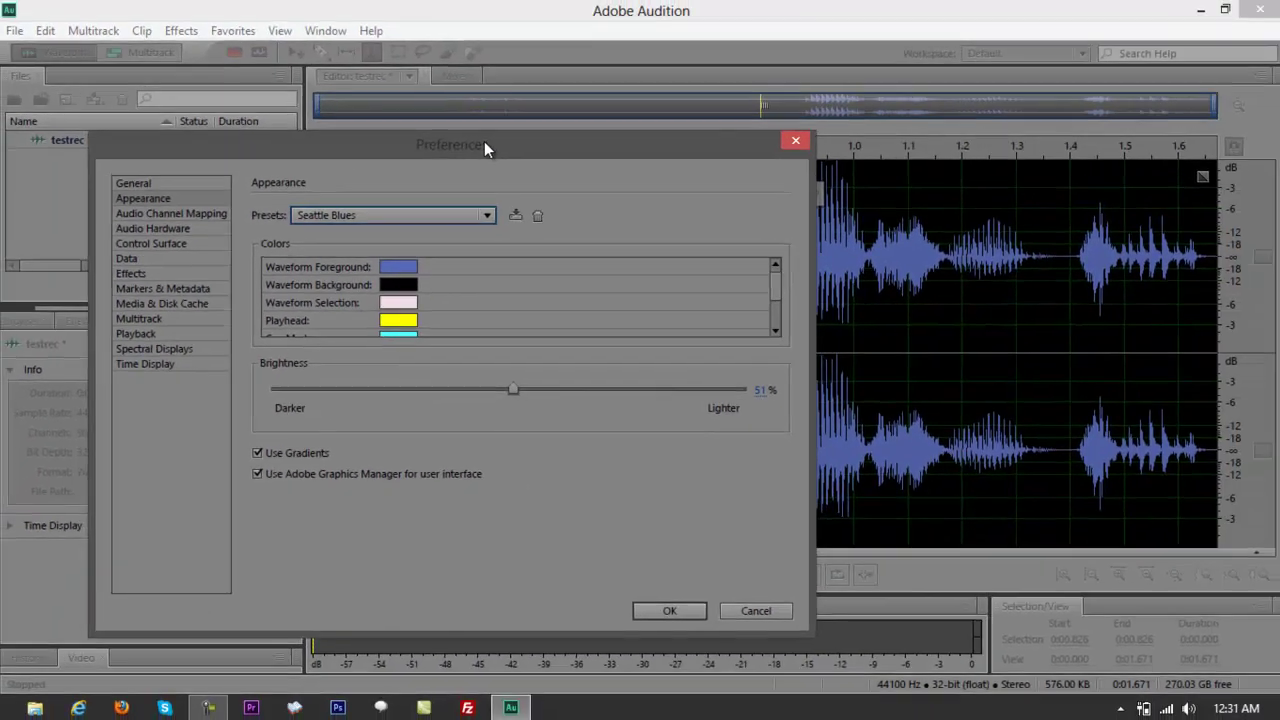
pyautogui.moveTo(512, 389)
pyautogui.mouseDown()
pyautogui.moveTo(474, 389)
pyautogui.moveTo(519, 388)
pyautogui.mouseUp()
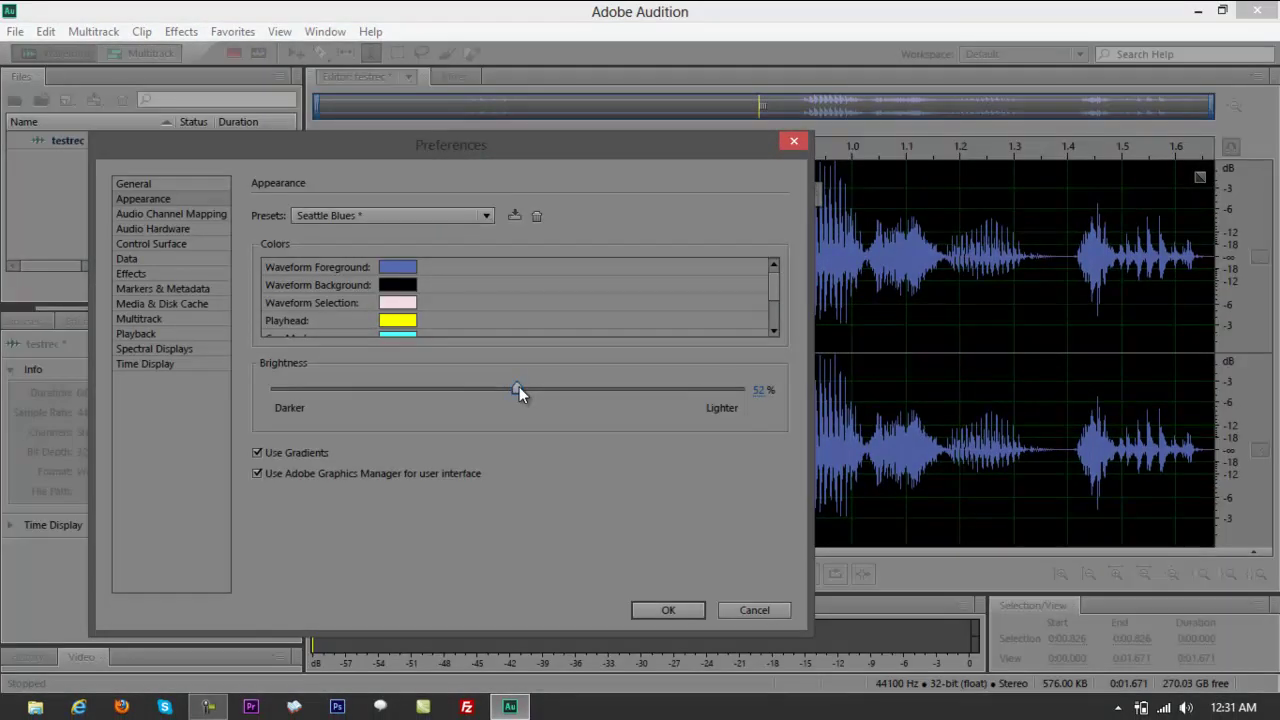
# Try Stealth, Arctic Freeze and Midnight Blues, then settle on the Easy on the Eyes preset.
pyautogui.click(423, 218)
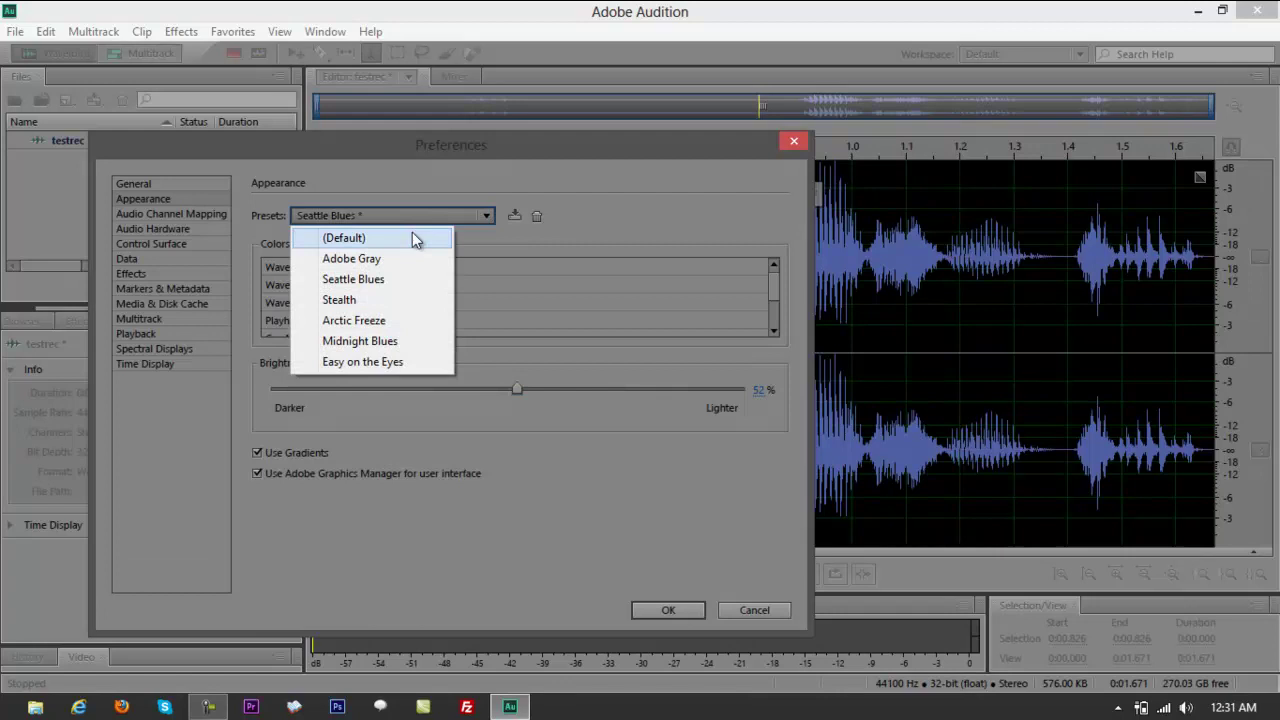
pyautogui.click(380, 300)
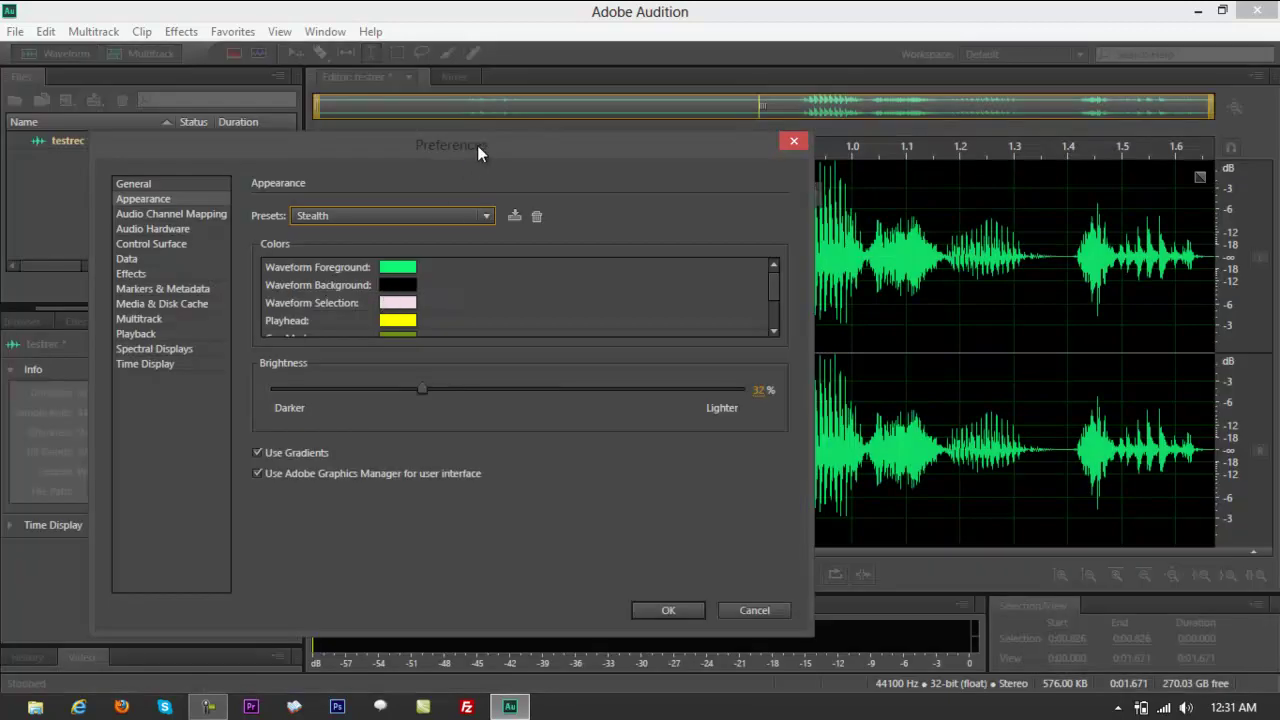
pyautogui.moveTo(477, 145); pyautogui.dragTo(440, 139)
pyautogui.click(344, 208)
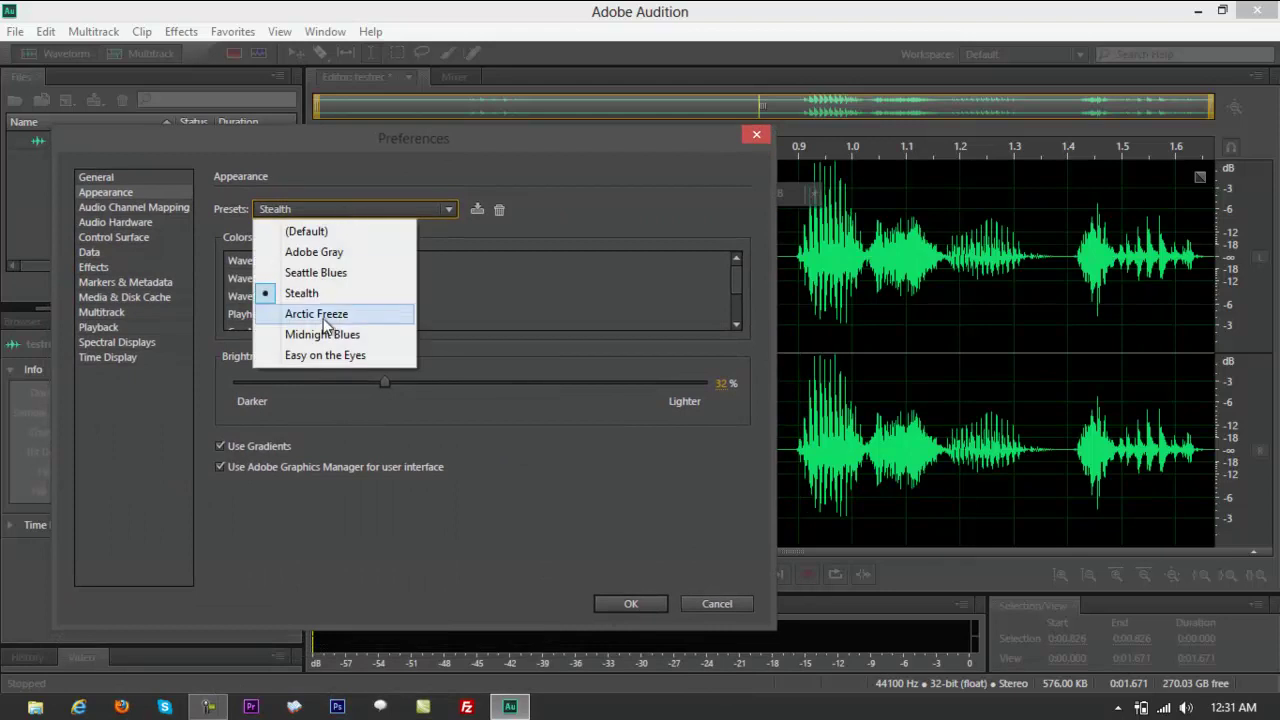
pyautogui.click(322, 318)
pyautogui.click(362, 209)
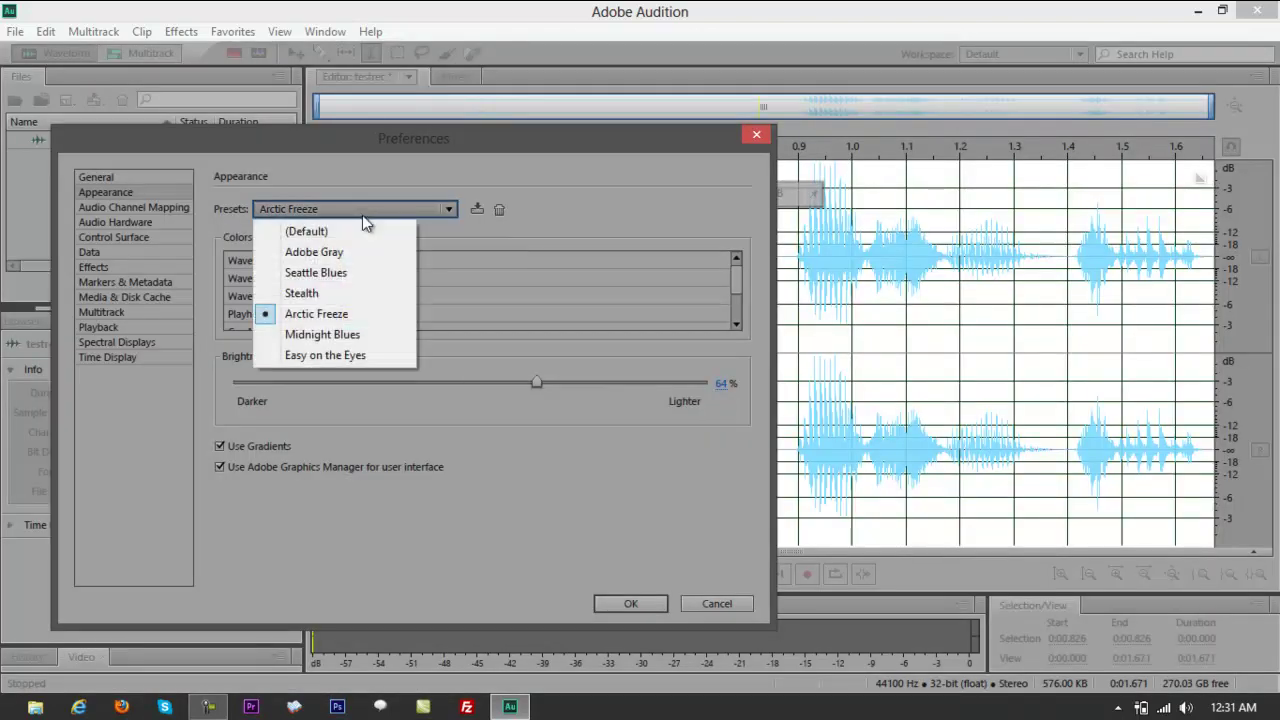
pyautogui.click(333, 337)
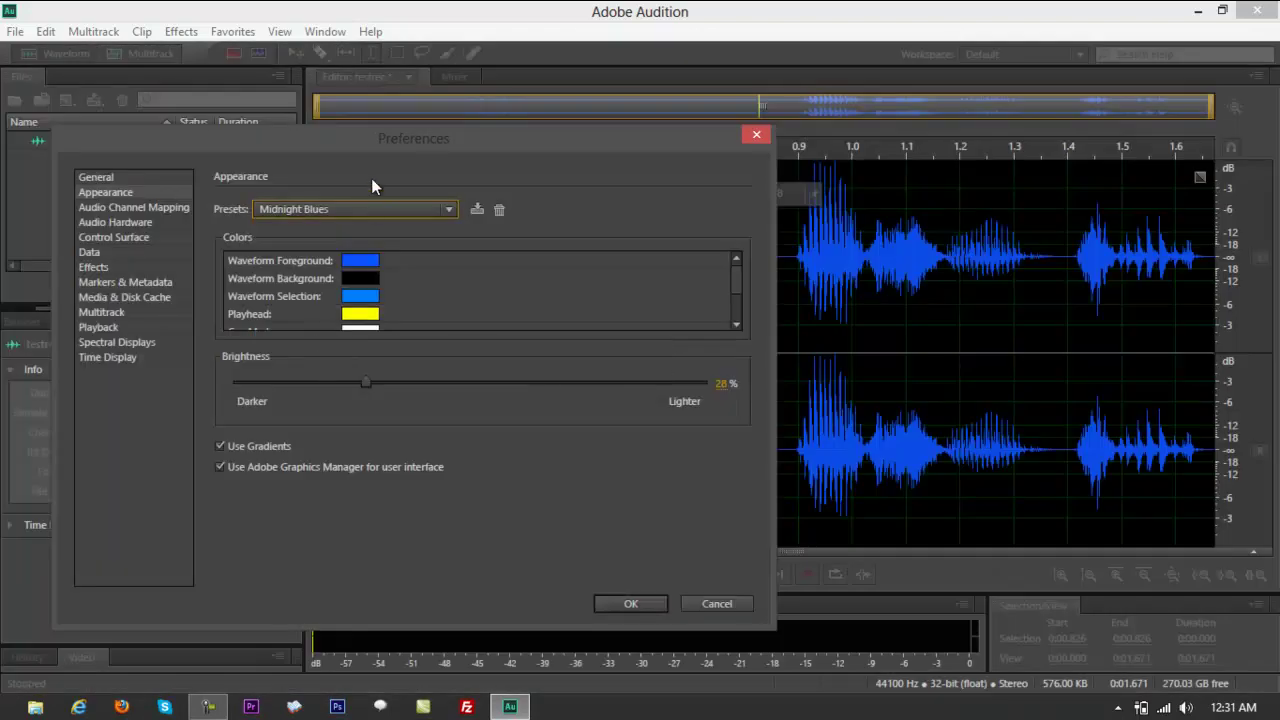
pyautogui.click(360, 211)
pyautogui.click(335, 357)
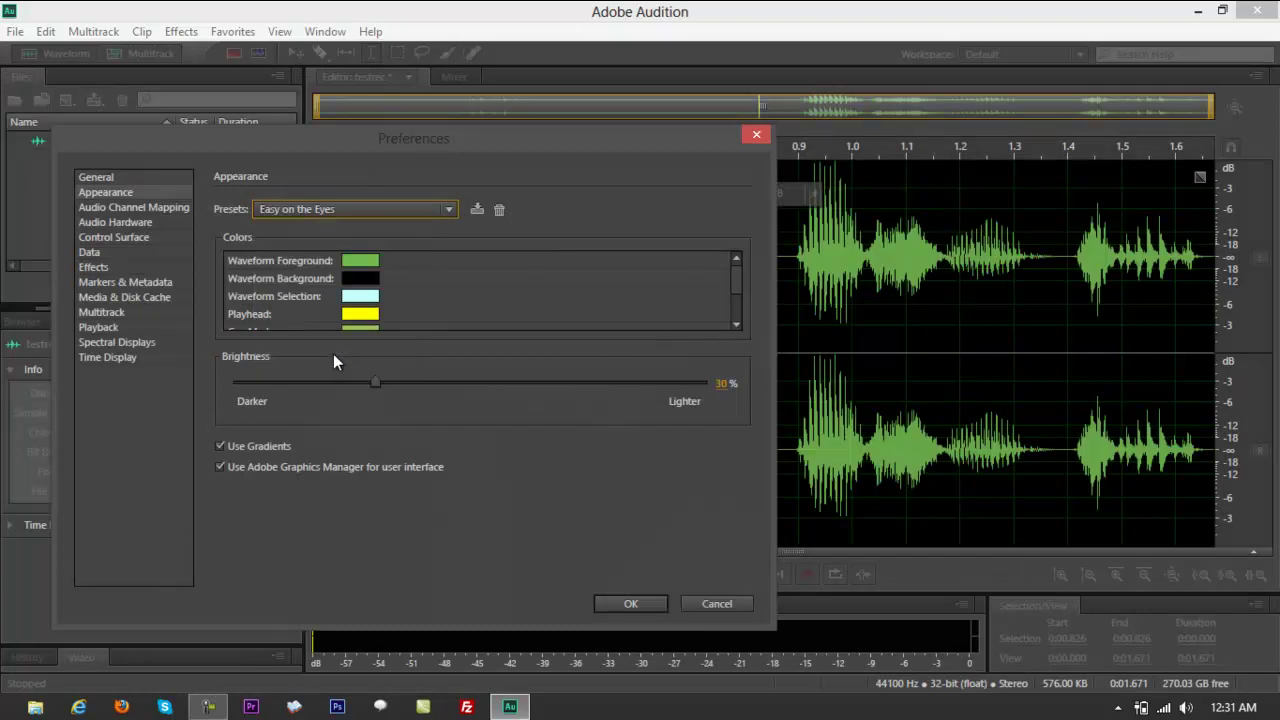
# Compare Midnight Blues with Adobe Gray, then apply Midnight Blues and confirm with OK.
pyautogui.moveTo(428, 140); pyautogui.dragTo(442, 141)
pyautogui.click(412, 205)
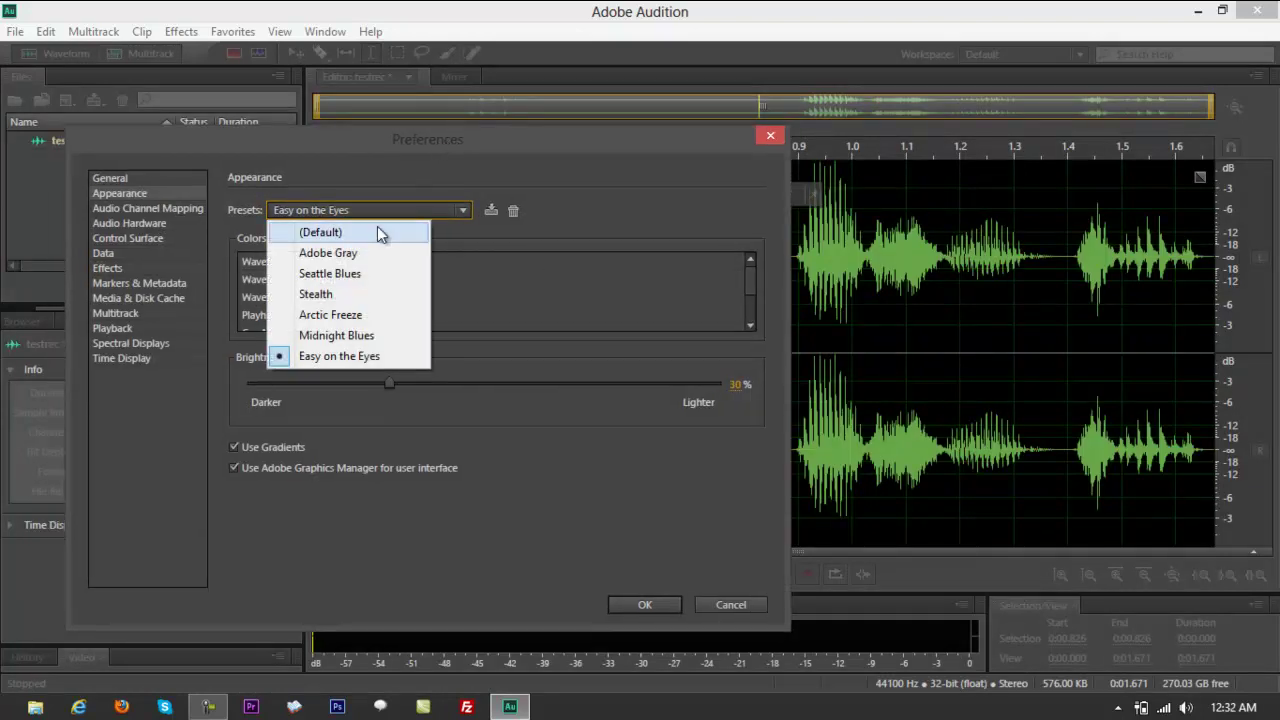
pyautogui.click(352, 333)
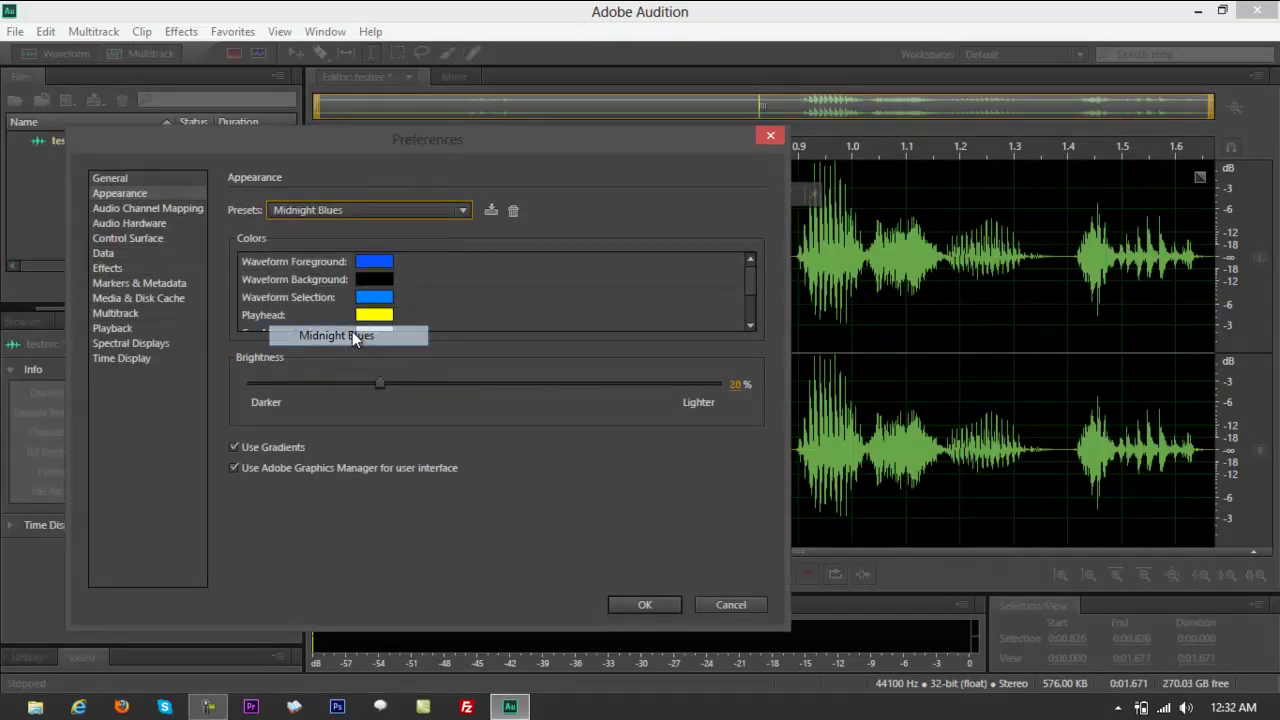
pyautogui.click(354, 212)
pyautogui.click(338, 255)
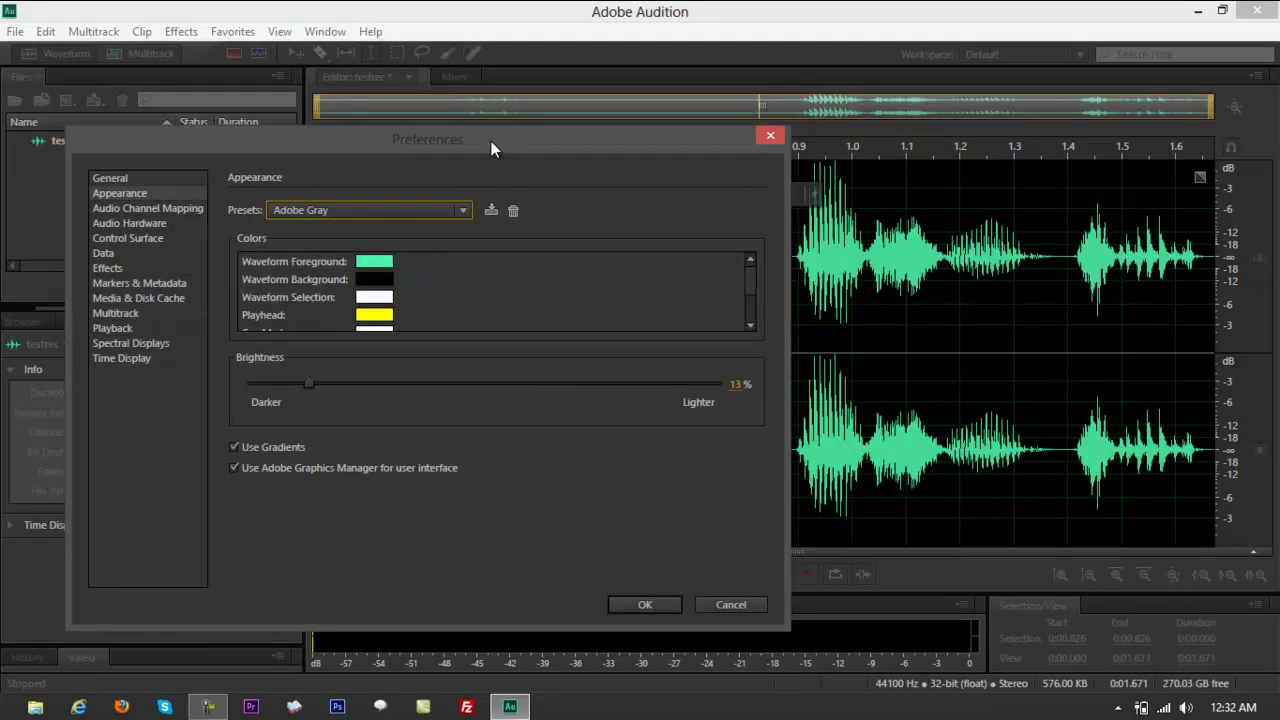
pyautogui.moveTo(491, 141)
pyautogui.mouseDown()
pyautogui.moveTo(512, 139)
pyautogui.moveTo(492, 138)
pyautogui.mouseUp()
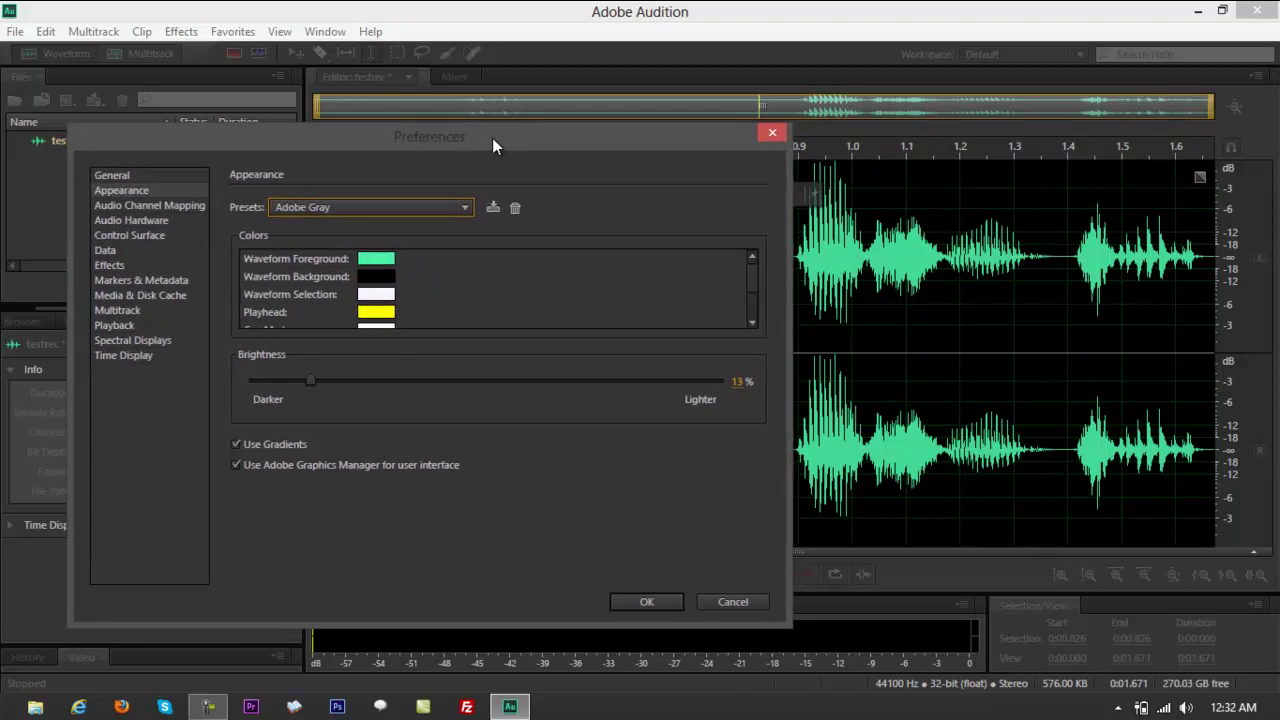
pyautogui.moveTo(489, 141)
pyautogui.mouseDown()
pyautogui.moveTo(461, 175)
pyautogui.moveTo(482, 140)
pyautogui.mouseUp()
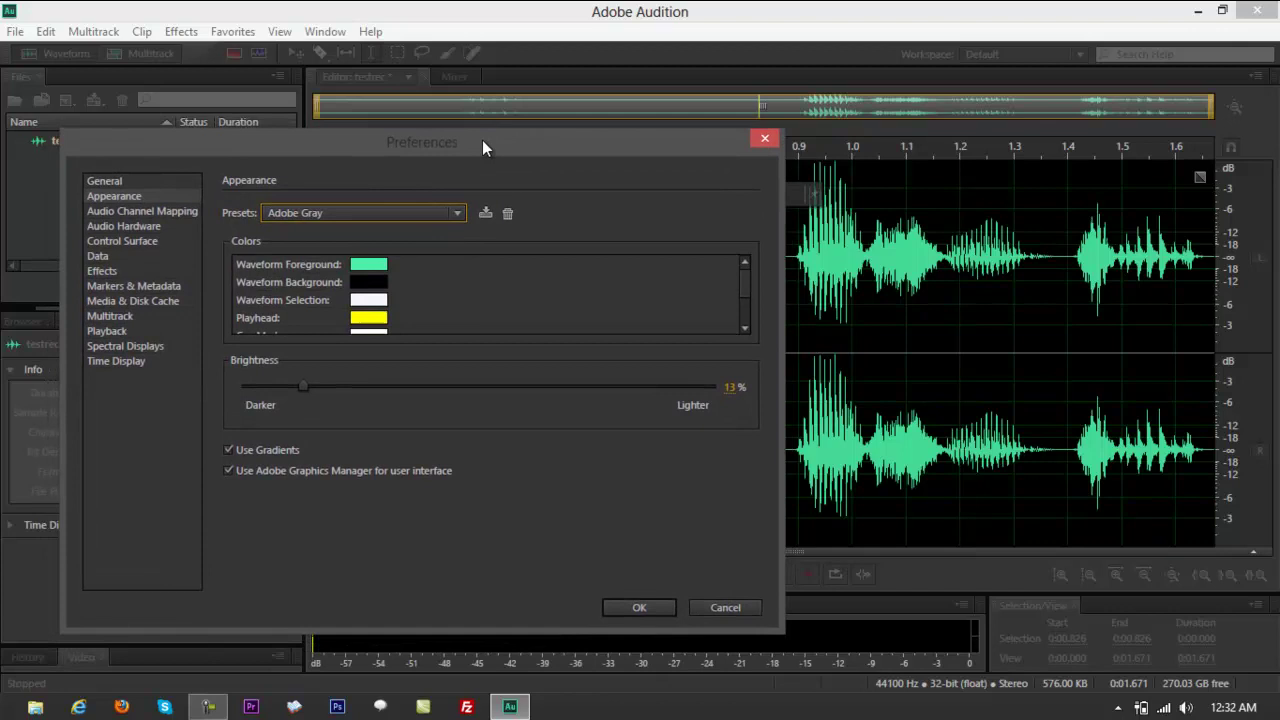
pyautogui.click(418, 208)
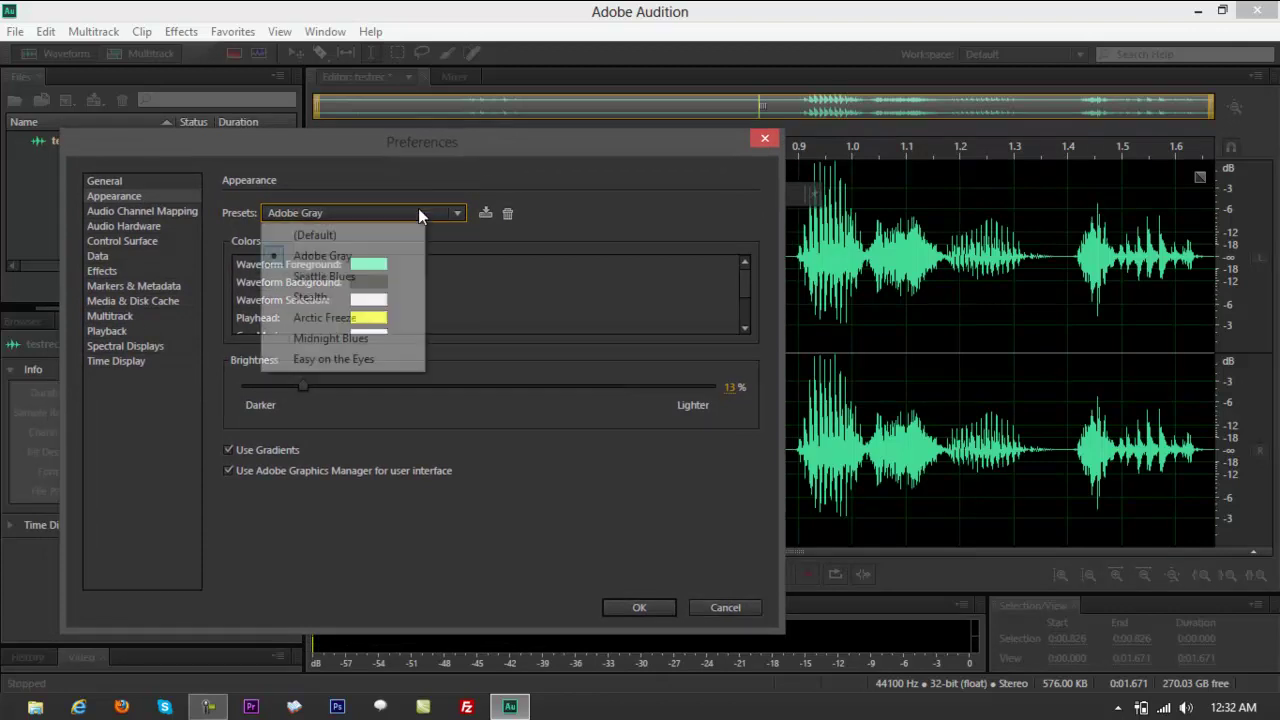
pyautogui.click(367, 342)
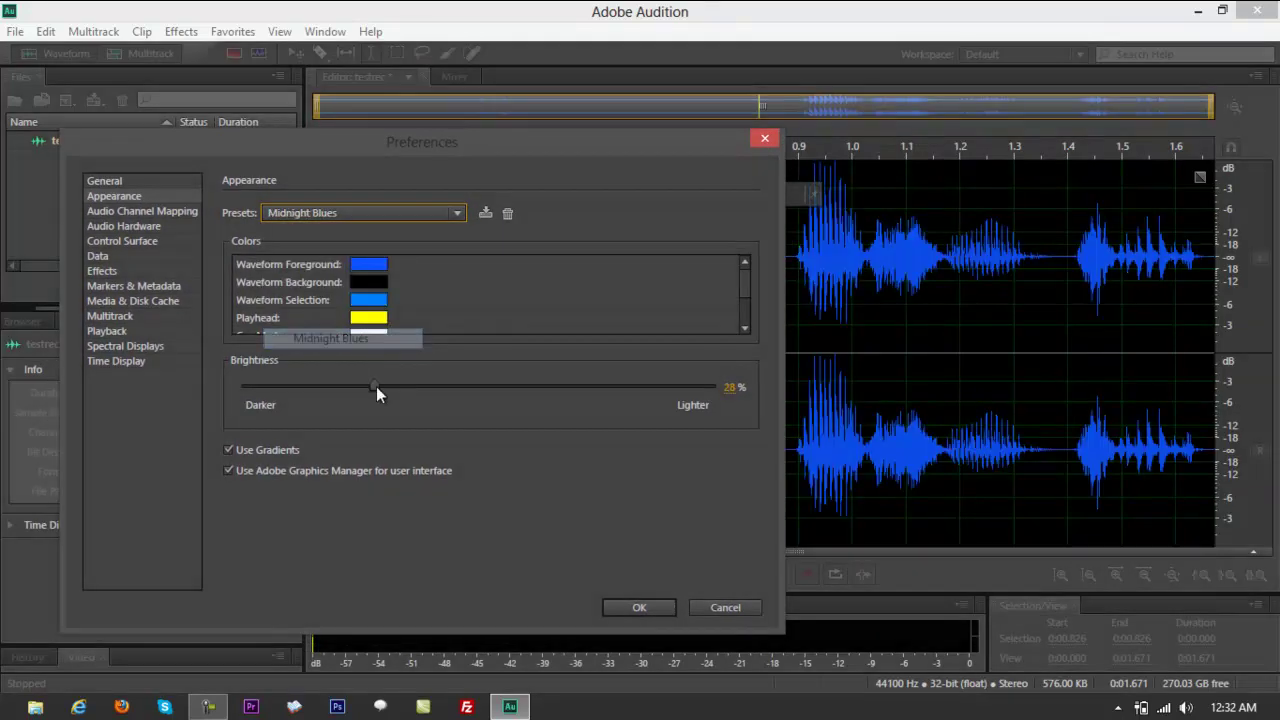
pyautogui.click(629, 605)
# Place the playhead at 0:00.845 on the timeline.
pyautogui.moveTo(757, 152); pyautogui.dragTo(800, 152)
pyautogui.click(840, 256)
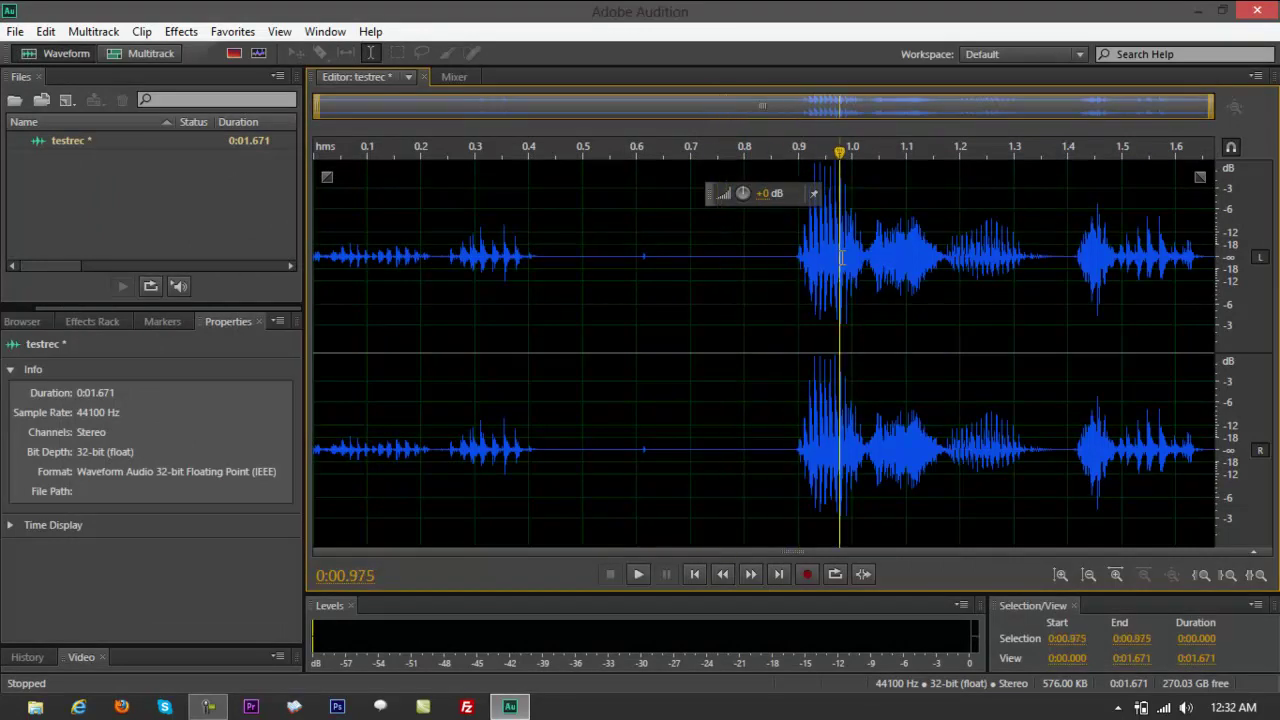
pyautogui.click(769, 257)
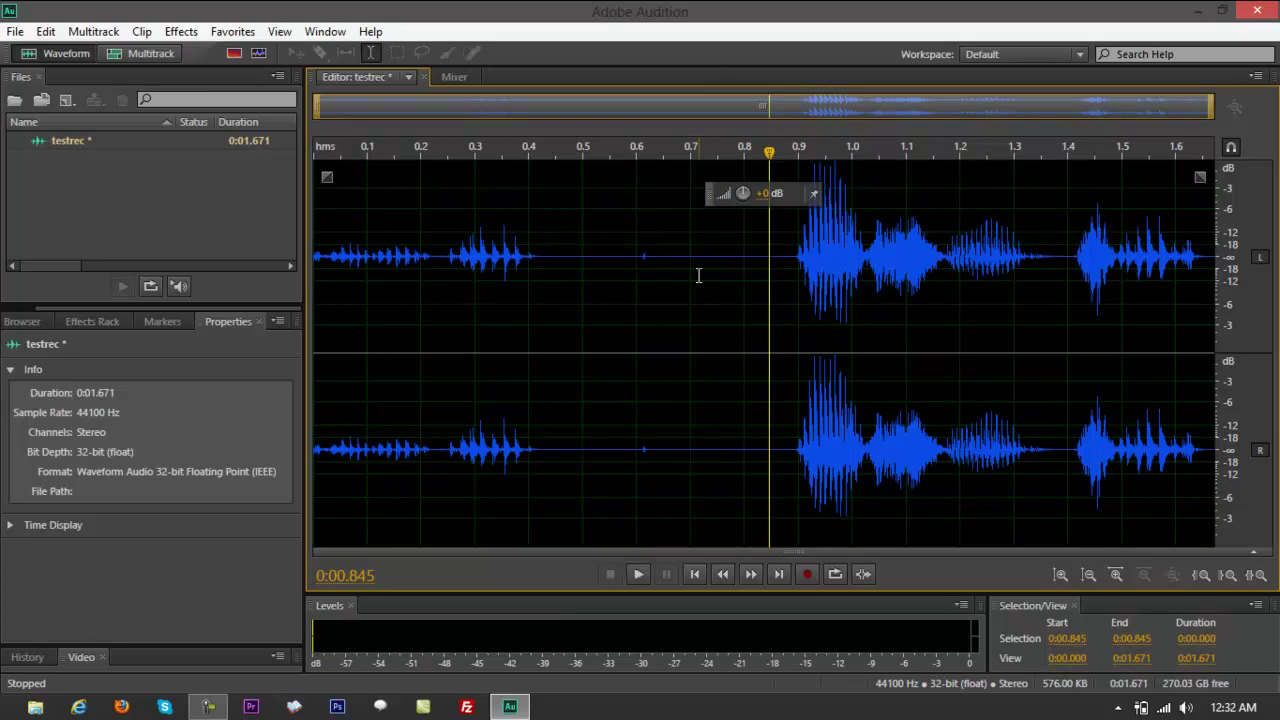
# Uncheck Use Gradients in the Appearance preferences and confirm with OK.
pyautogui.click(46, 31)
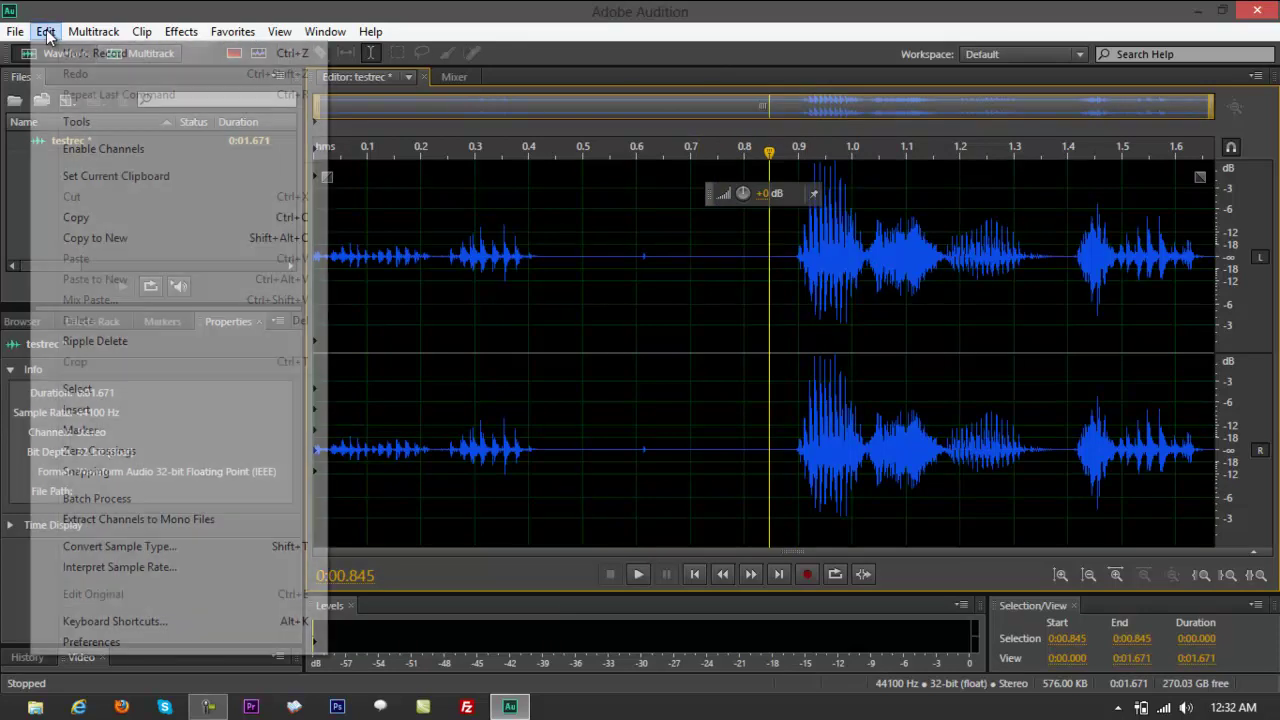
pyautogui.moveTo(94, 642)
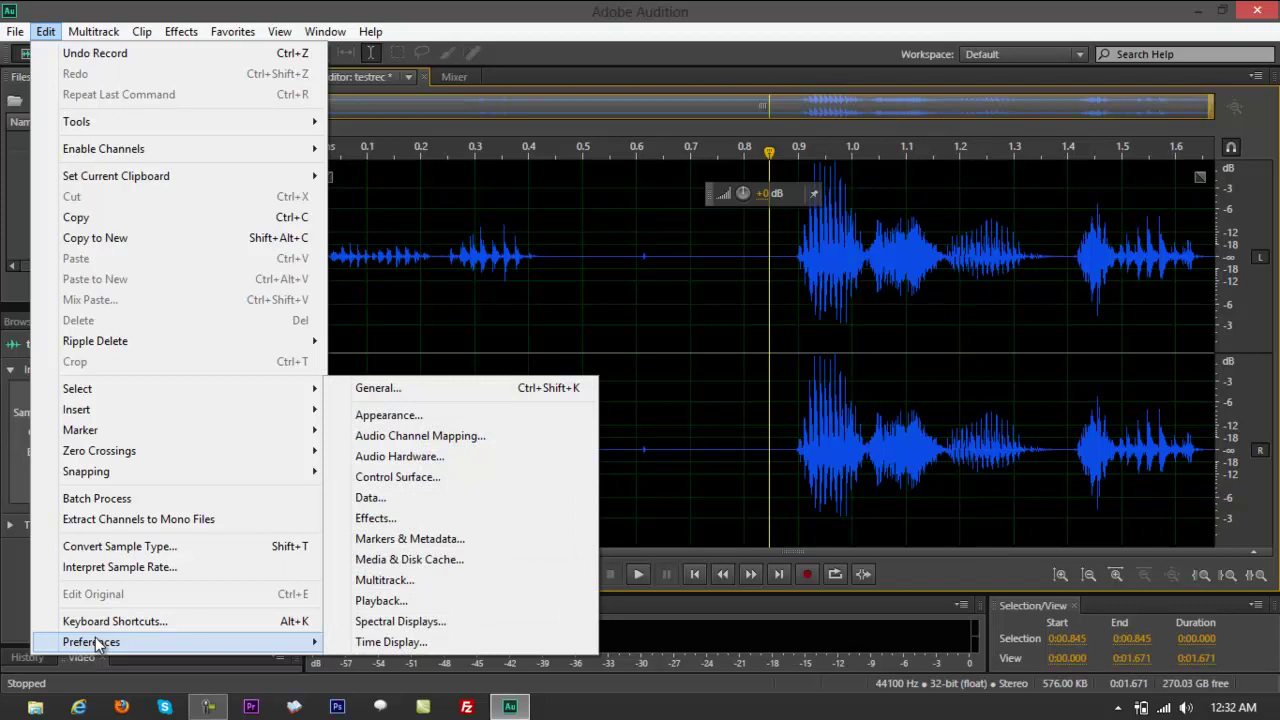
pyautogui.click(410, 420)
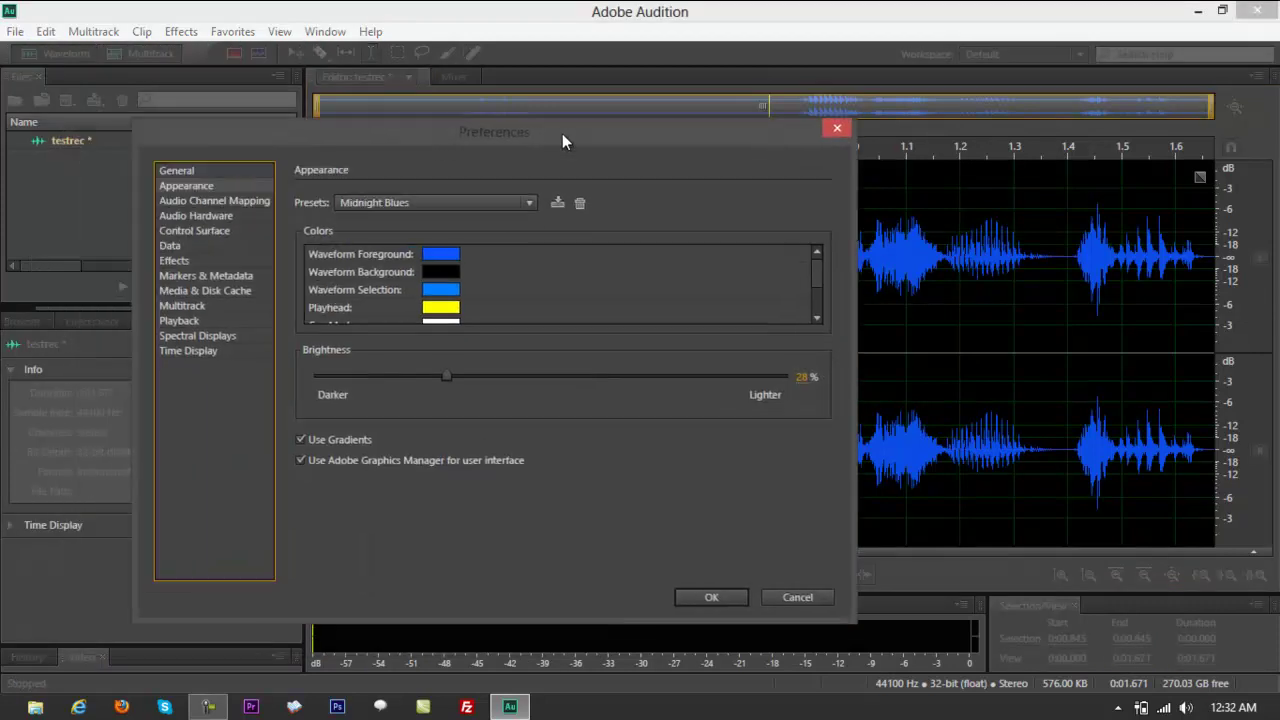
pyautogui.click(301, 439)
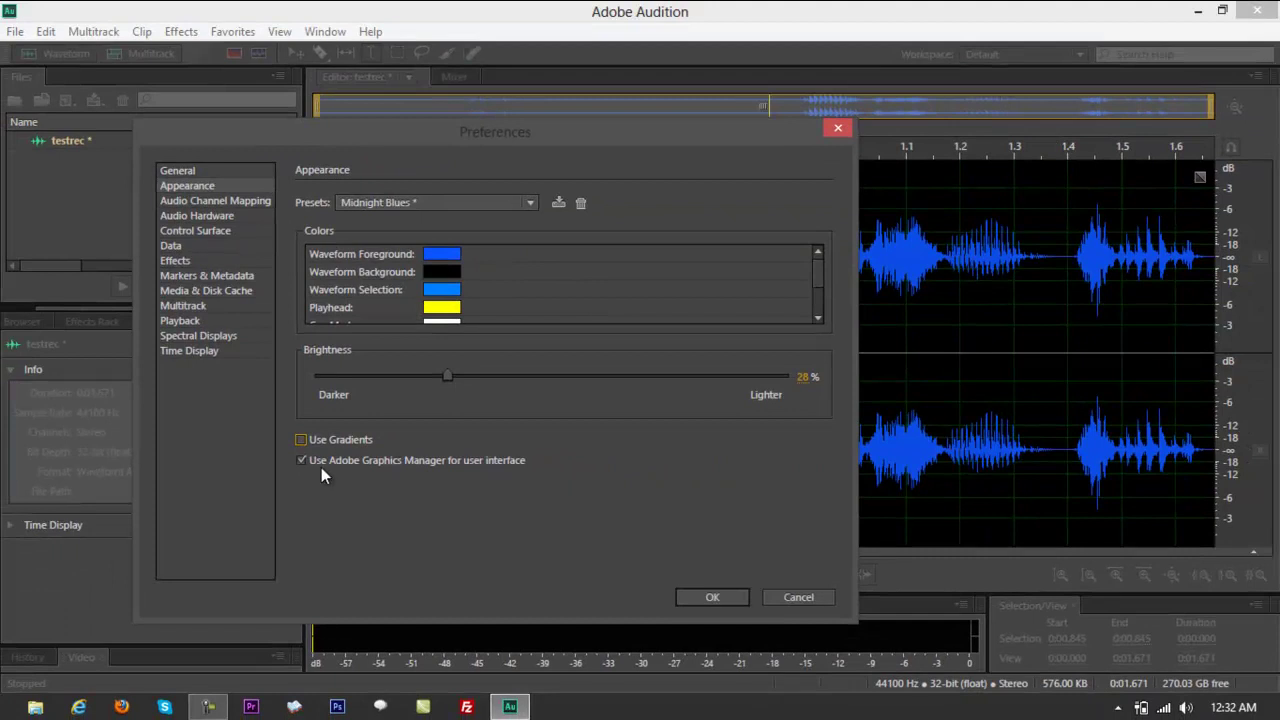
pyautogui.click(490, 202)
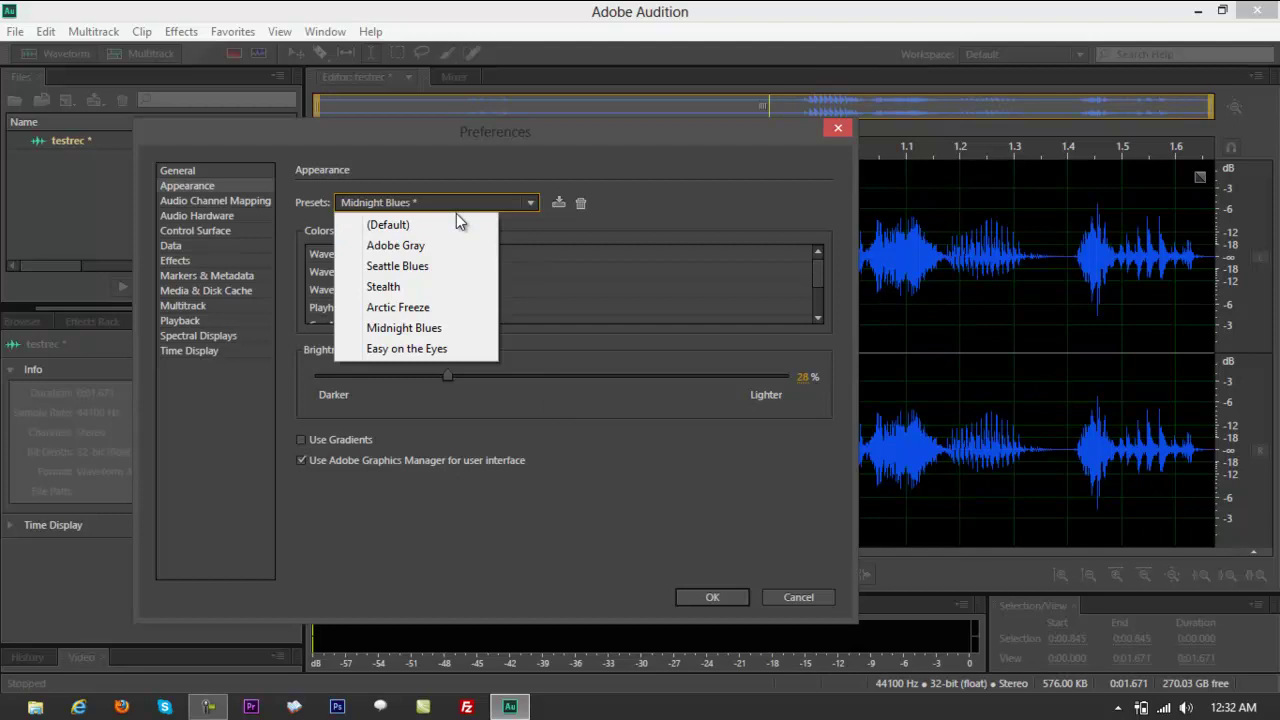
pyautogui.moveTo(818, 281)
pyautogui.mouseDown()
pyautogui.moveTo(817, 320)
pyautogui.moveTo(817, 269)
pyautogui.moveTo(814, 321)
pyautogui.moveTo(809, 280)
pyautogui.mouseUp()
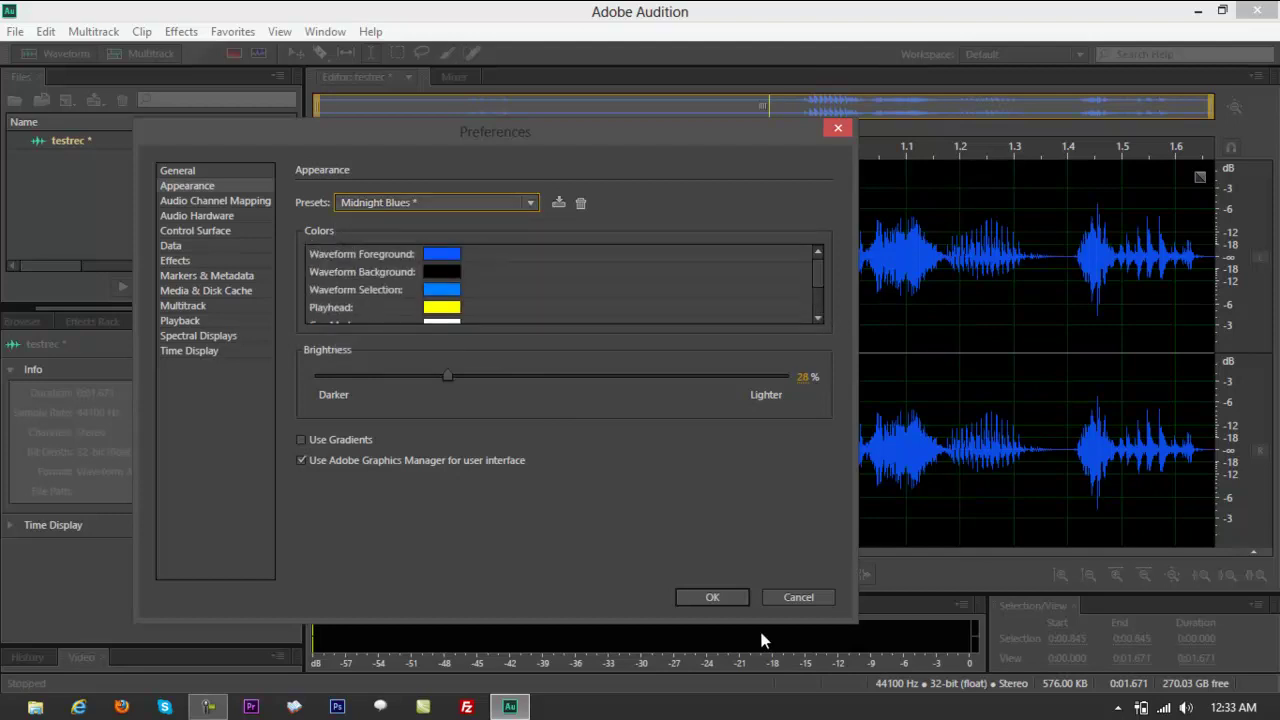
pyautogui.click(741, 601)
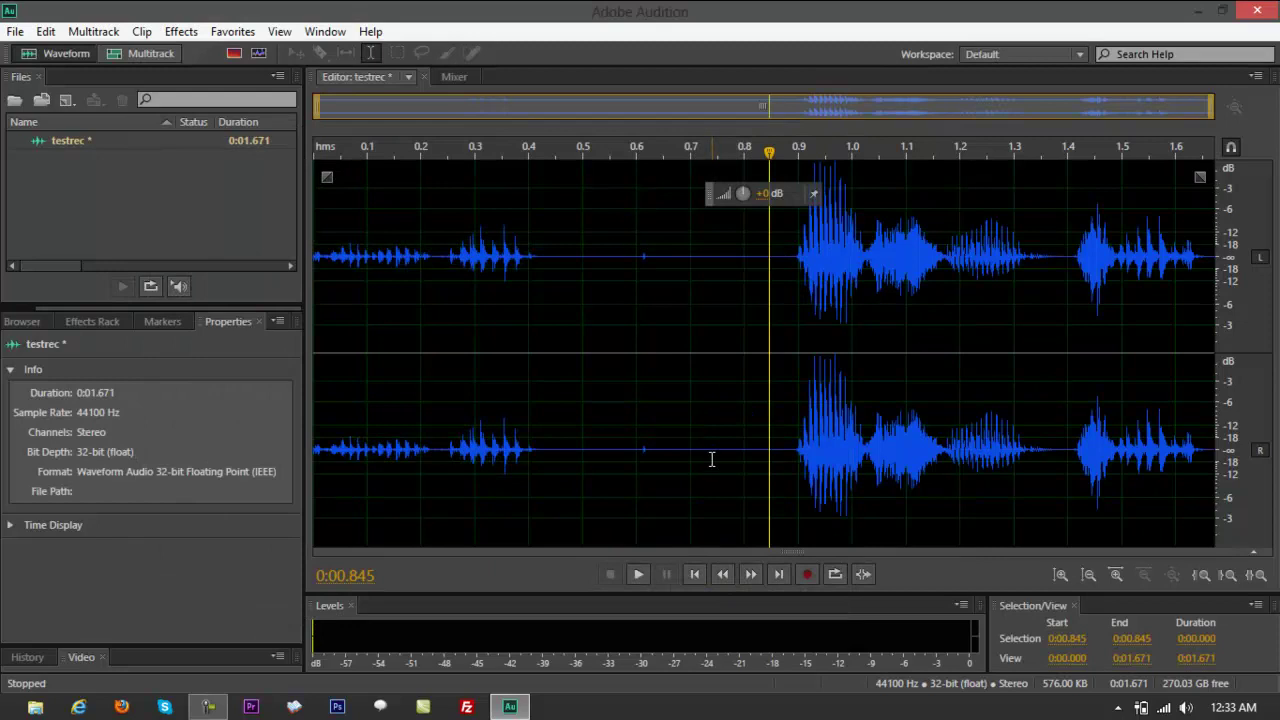